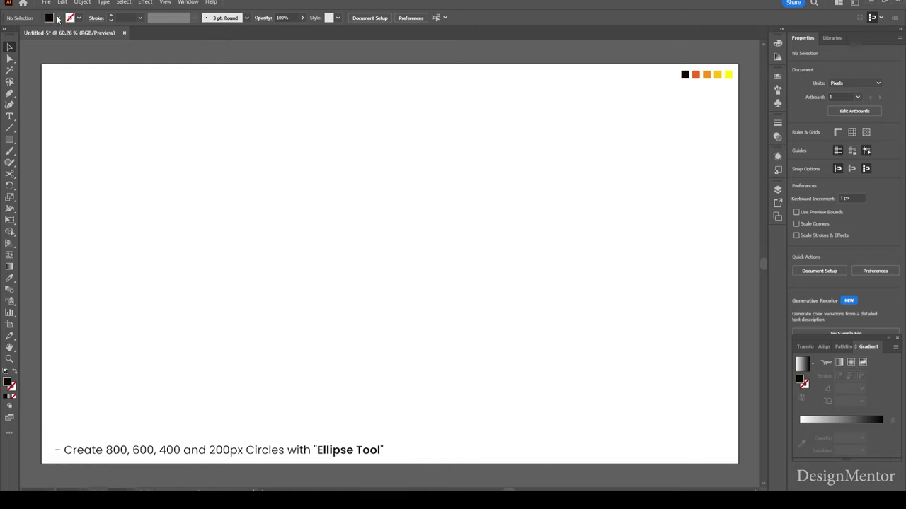
# Set the fill to None and the stroke to black.
pyautogui.click(58, 18)
pyautogui.click(7, 36)
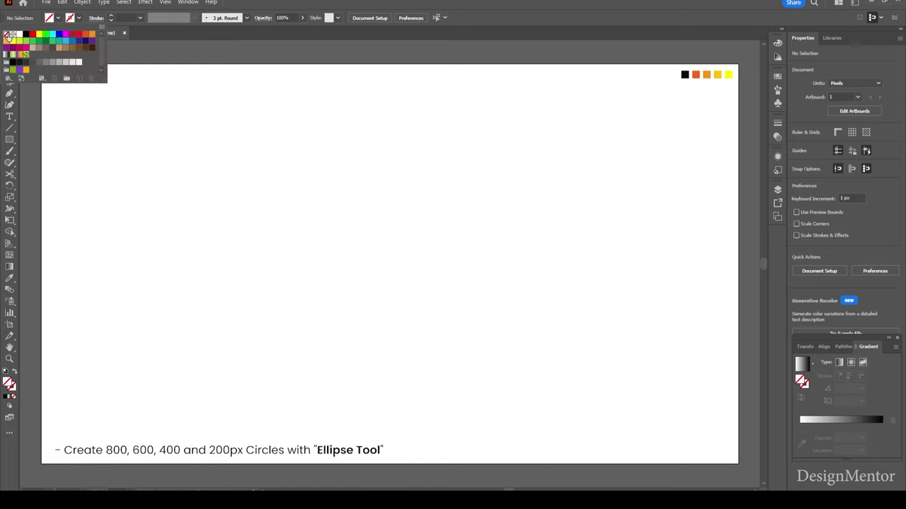
pyautogui.click(78, 18)
pyautogui.click(27, 38)
# Draw an 800 × 800 px circle with the Ellipse Tool, centred on the artboard.
pyautogui.click(9, 139)
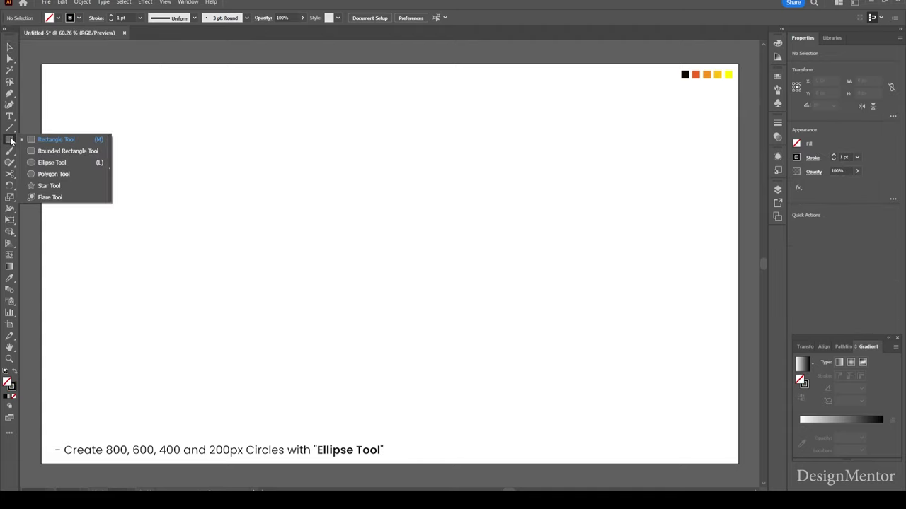
pyautogui.click(50, 163)
pyautogui.click(333, 196)
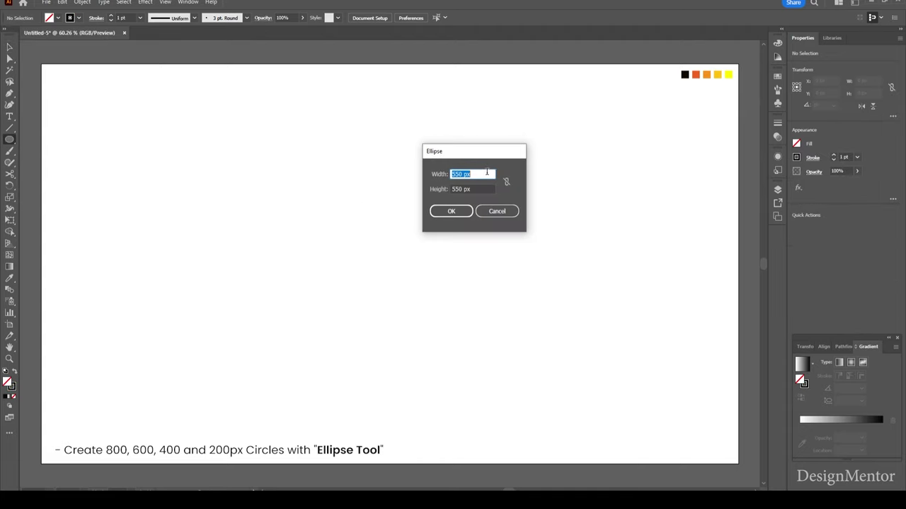
pyautogui.write('800')
pyautogui.press('Tab')
pyautogui.write('8')
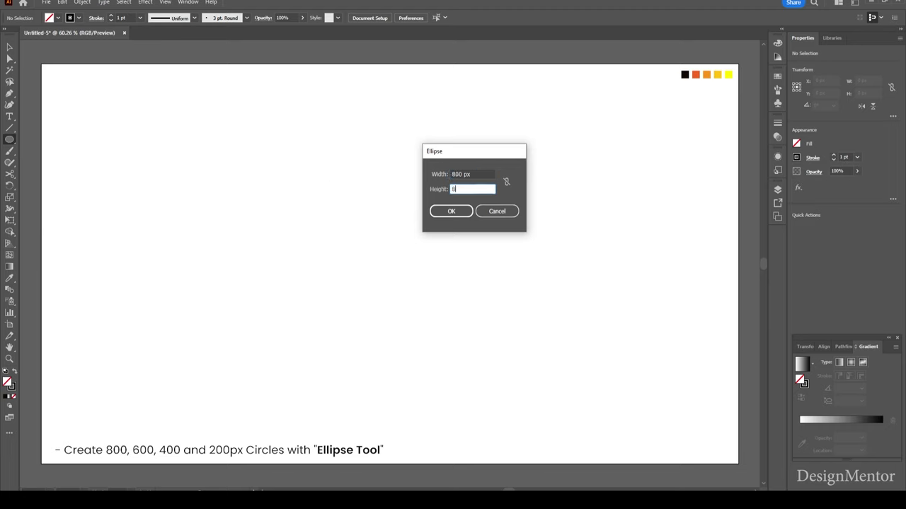
pyautogui.press('Return')
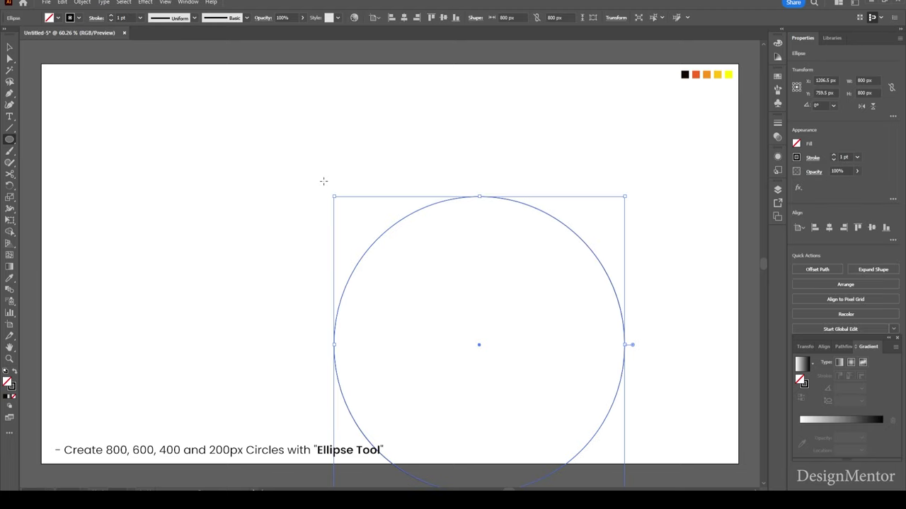
pyautogui.click(829, 227)
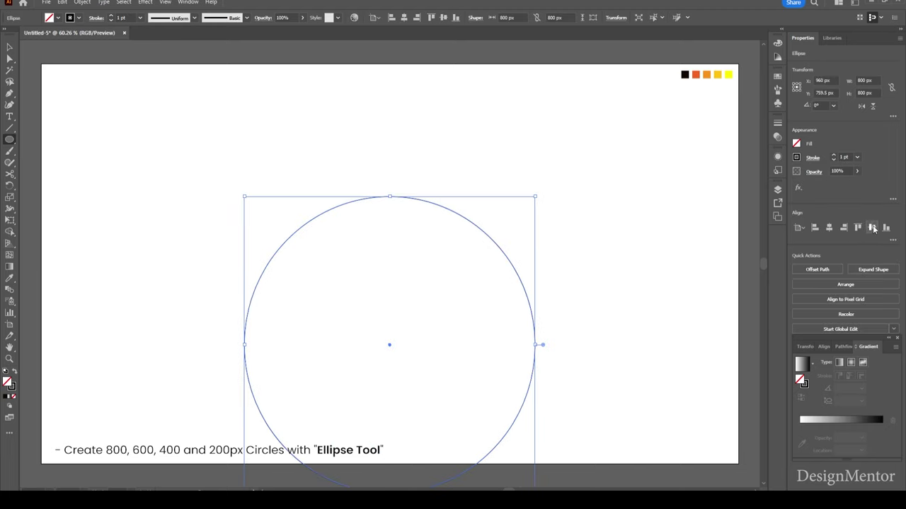
pyautogui.click(871, 227)
# Copy the 800 px circle and Paste in Front to stack a duplicate on top.
pyautogui.press('v')
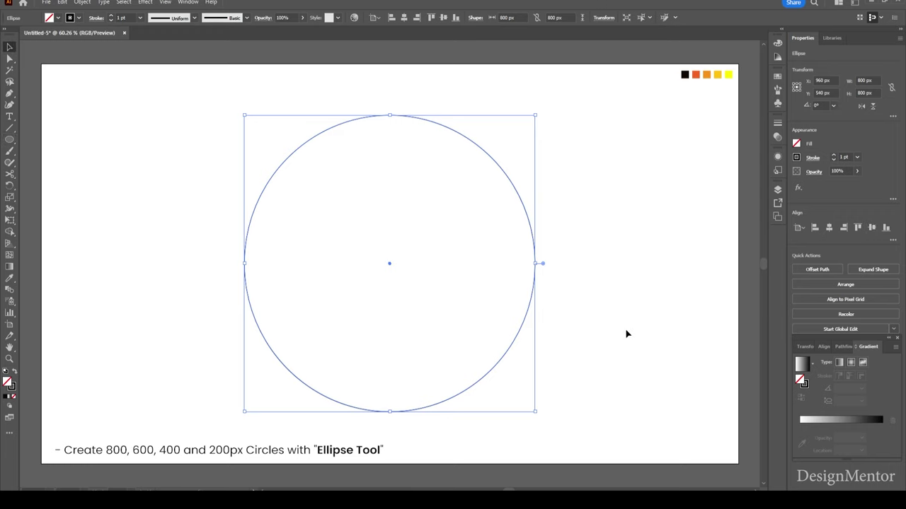
pyautogui.click(615, 325)
pyautogui.moveTo(366, 88); pyautogui.dragTo(396, 155)
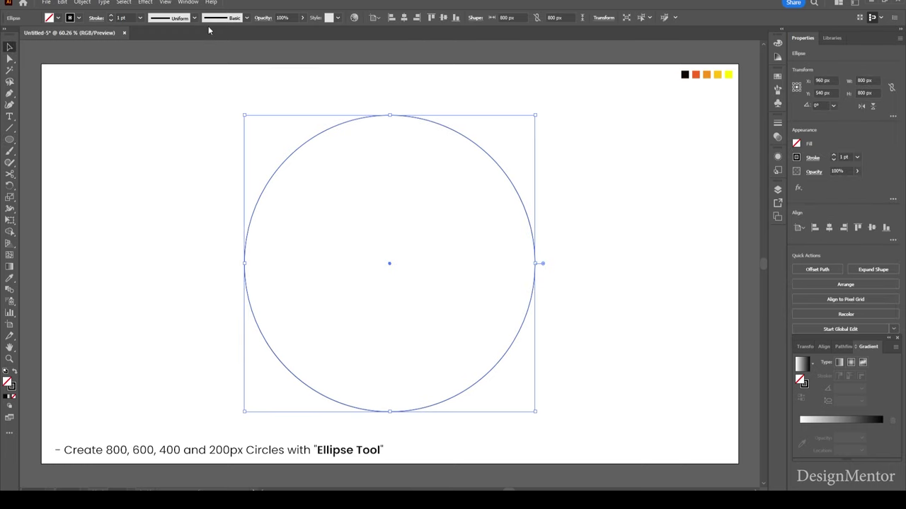
pyautogui.click(63, 3)
pyautogui.click(71, 48)
pyautogui.click(63, 3)
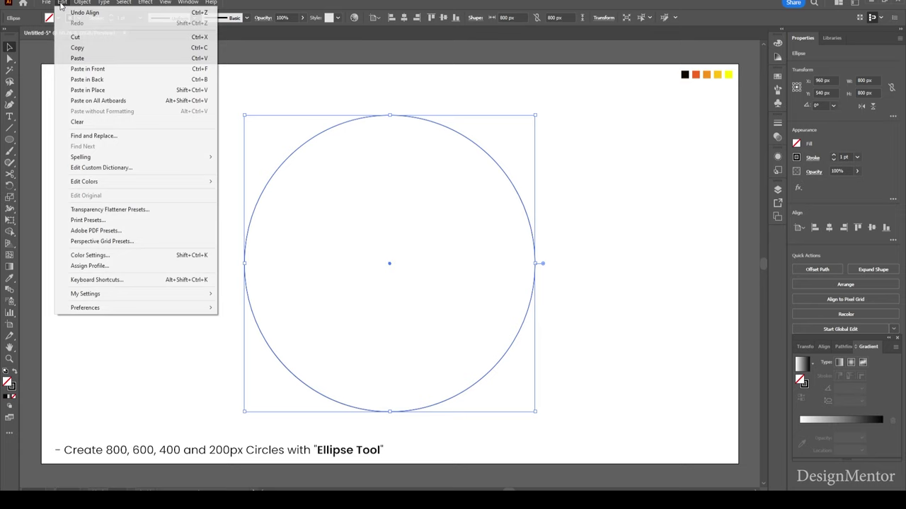
pyautogui.click(102, 70)
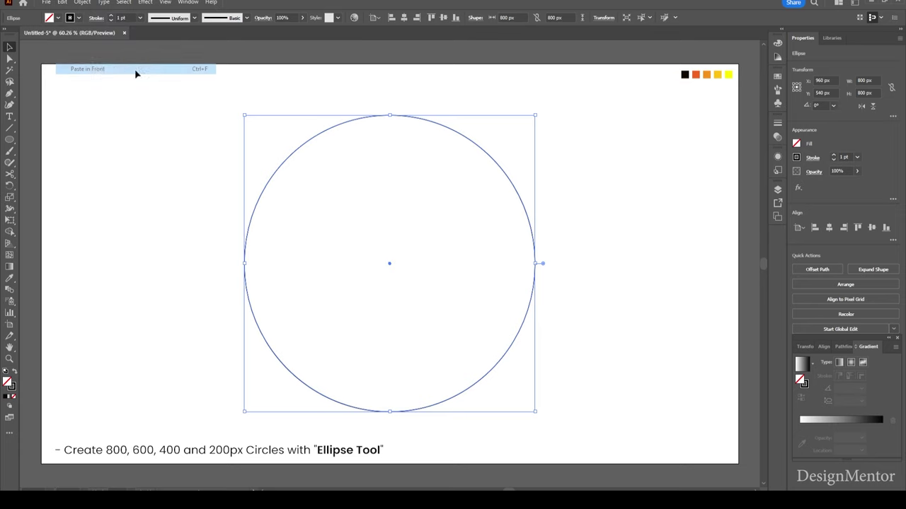
# Resize the stacked copy to 600 × 600 px.
pyautogui.click(875, 80)
pyautogui.write('600')
pyautogui.press('Tab')
pyautogui.write('6')
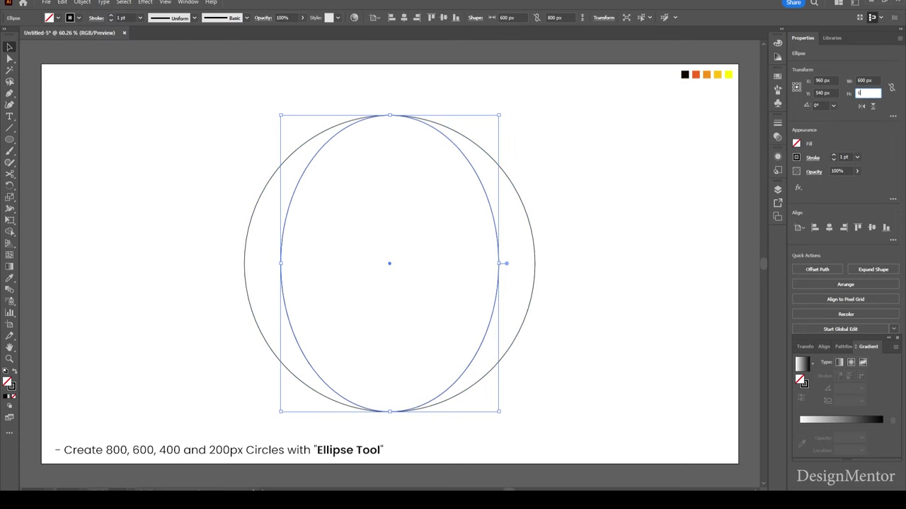
pyautogui.press('Return')
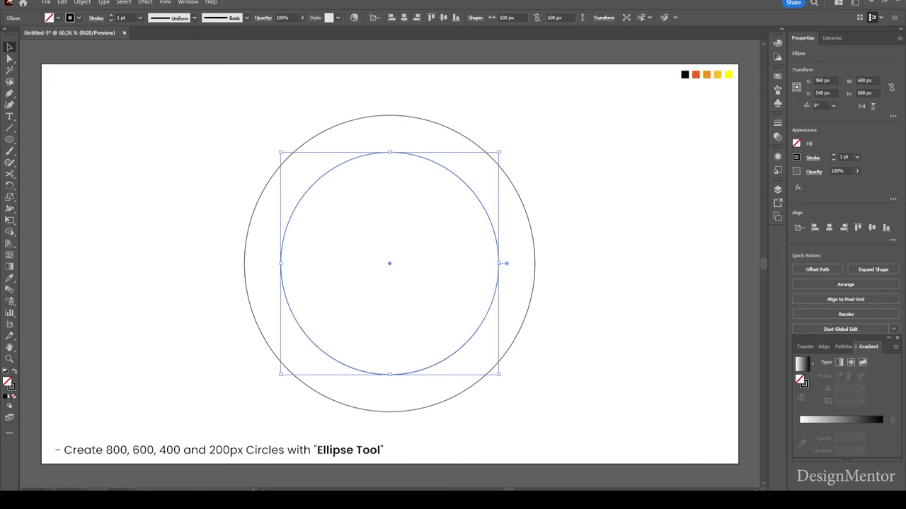
# Paste a copy of the 600 px circle in front and resize it to 400 px.
pyautogui.click(62, 2)
pyautogui.click(78, 44)
pyautogui.click(62, 2)
pyautogui.click(92, 69)
pyautogui.click(873, 80)
pyautogui.write('400')
pyautogui.press('Tab')
pyautogui.write('4')
pyautogui.press('Return')
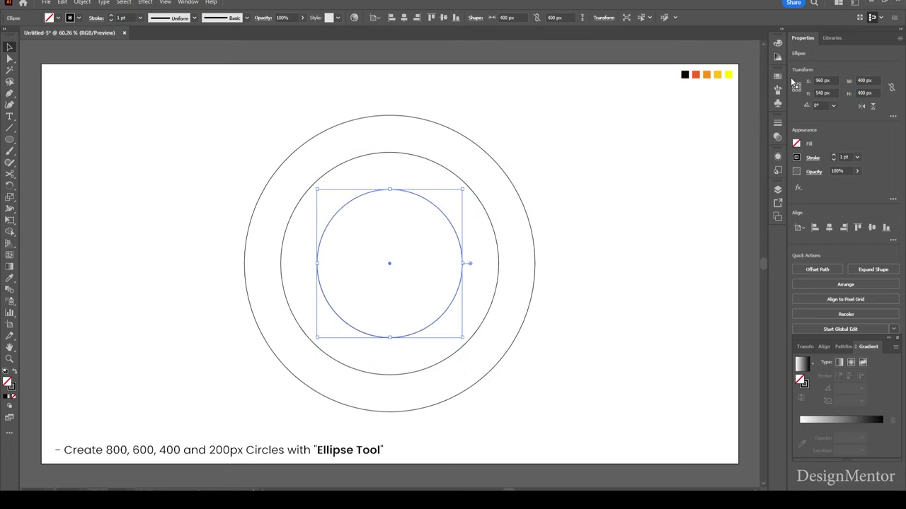
# Paste a copy of the 400 px circle in front and resize it to 200 px.
pyautogui.click(63, 2)
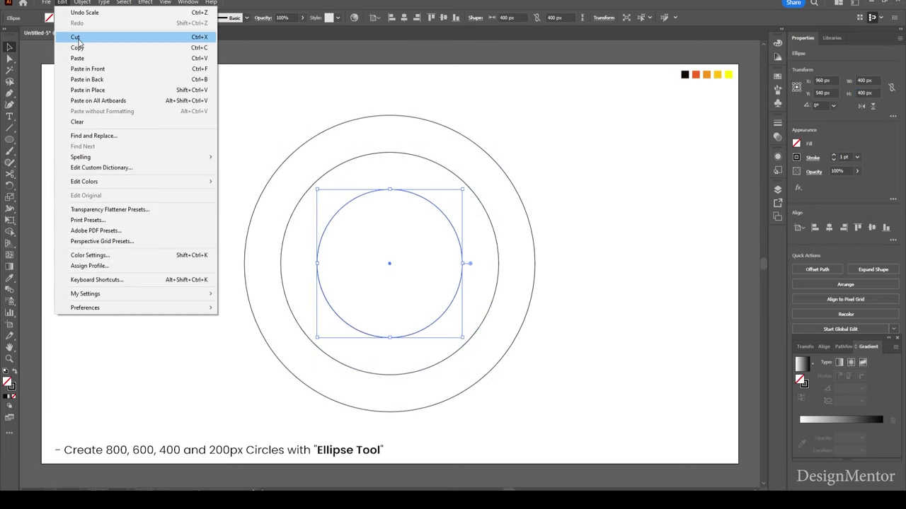
pyautogui.click(78, 46)
pyautogui.click(62, 3)
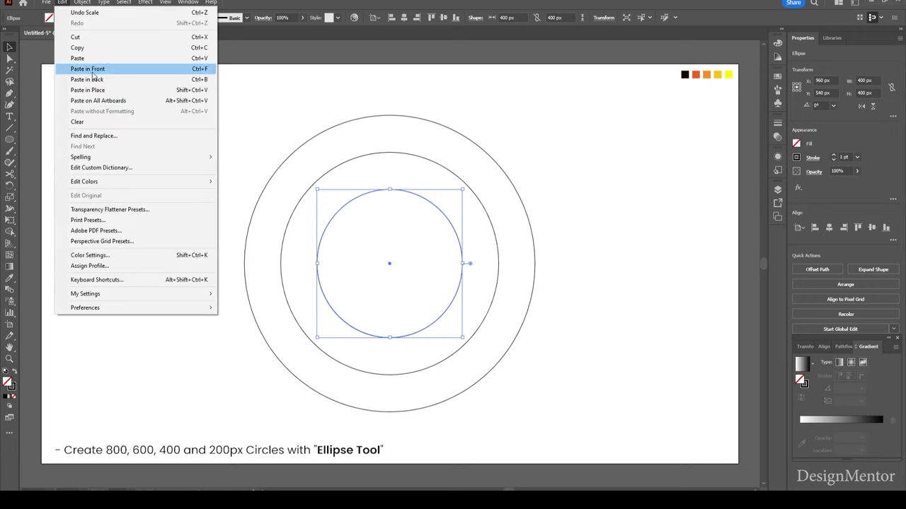
pyautogui.click(96, 68)
pyautogui.doubleClick(866, 81)
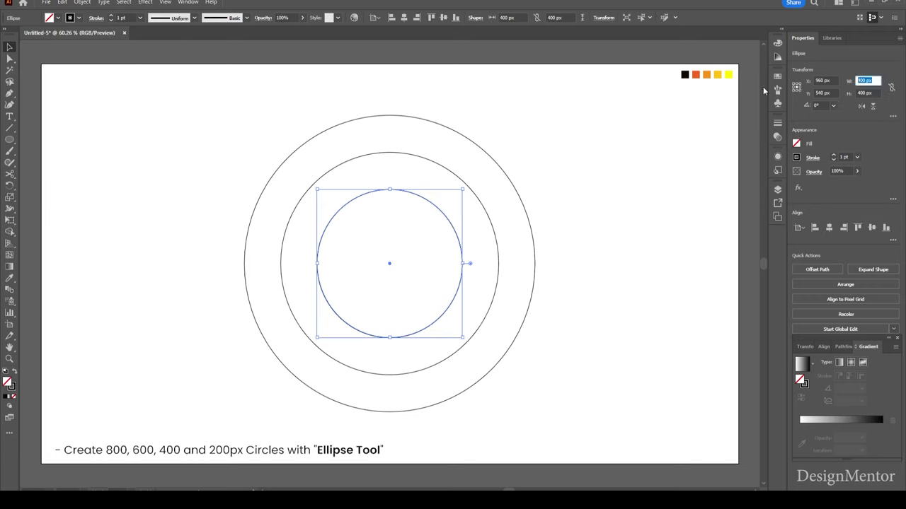
pyautogui.write('200')
pyautogui.press('Tab')
pyautogui.write('200')
pyautogui.press('Return')
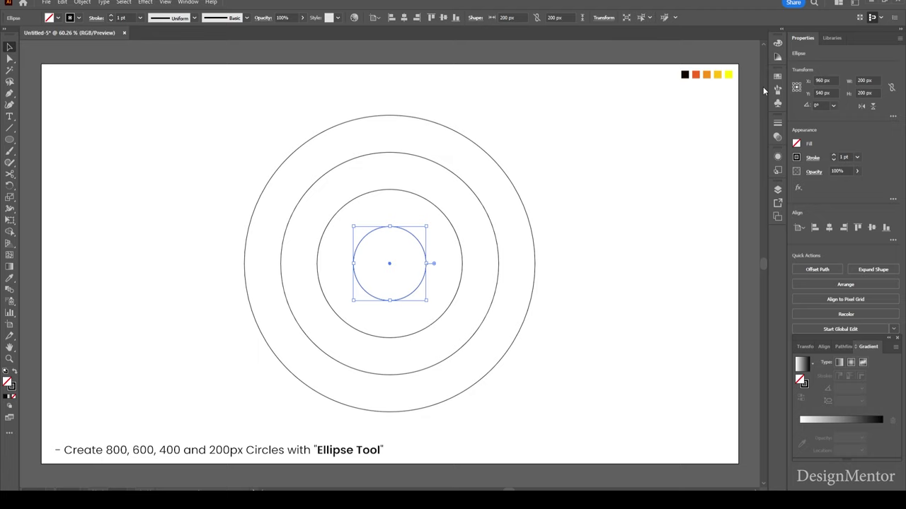
pyautogui.click(547, 230)
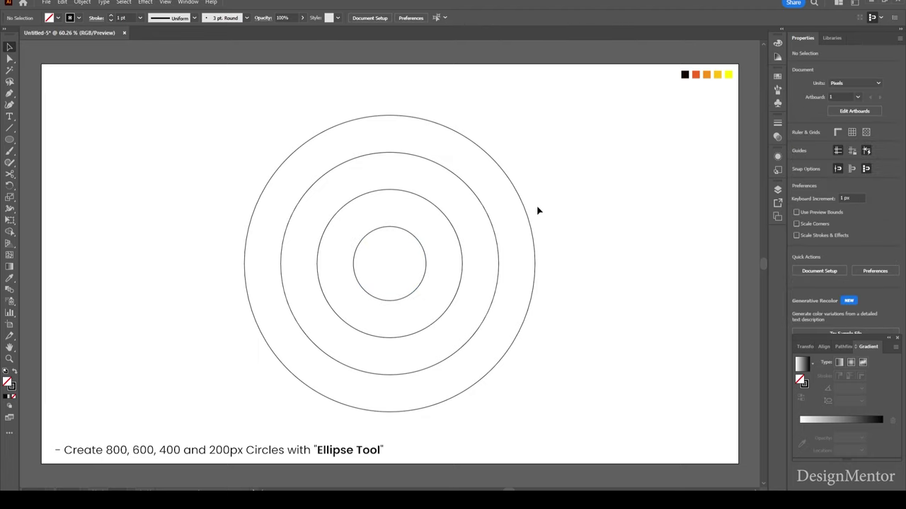
# Draw a horizontal line across the circles, centred on the artboard.
pyautogui.click(9, 130)
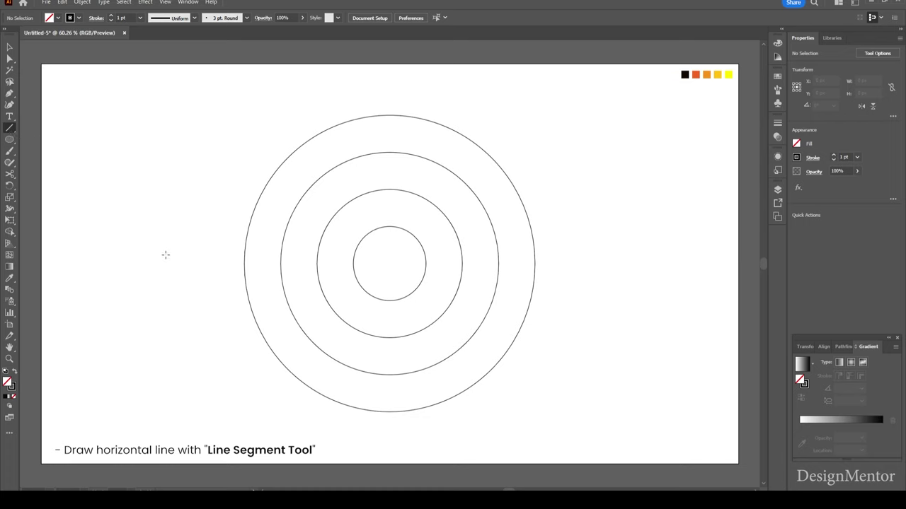
pyautogui.moveTo(228, 254); pyautogui.dragTo(547, 253)
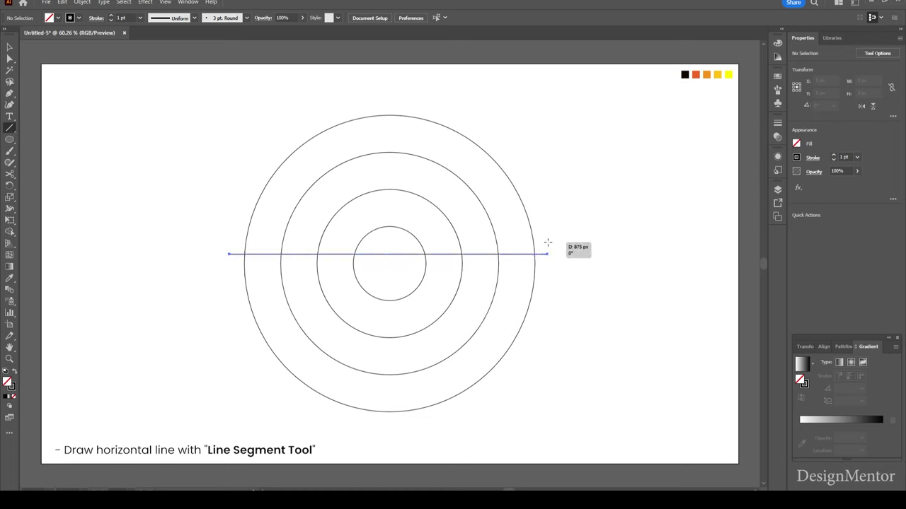
pyautogui.press('v')
pyautogui.click(828, 227)
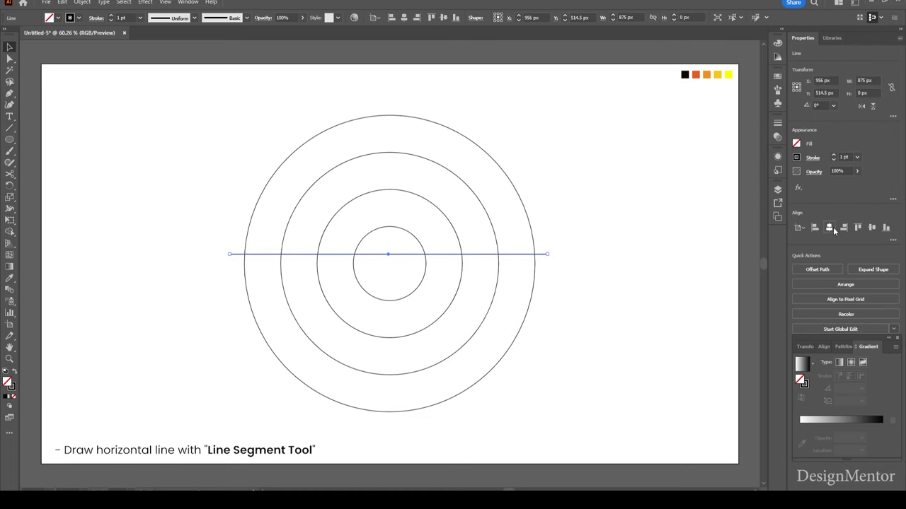
pyautogui.click(872, 227)
# Rotate the line to a 45° diagonal.
pyautogui.press('r')
pyautogui.moveTo(562, 271); pyautogui.dragTo(609, 150)
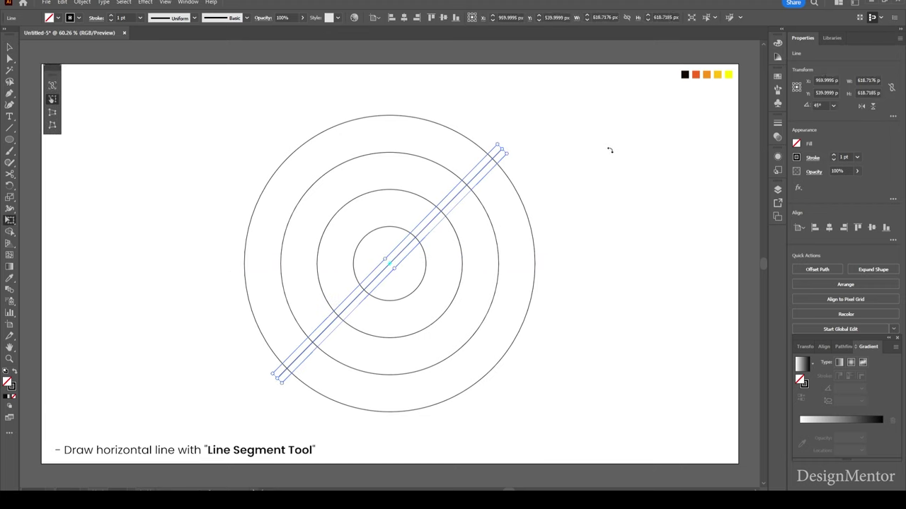
pyautogui.press('v')
pyautogui.click(610, 150)
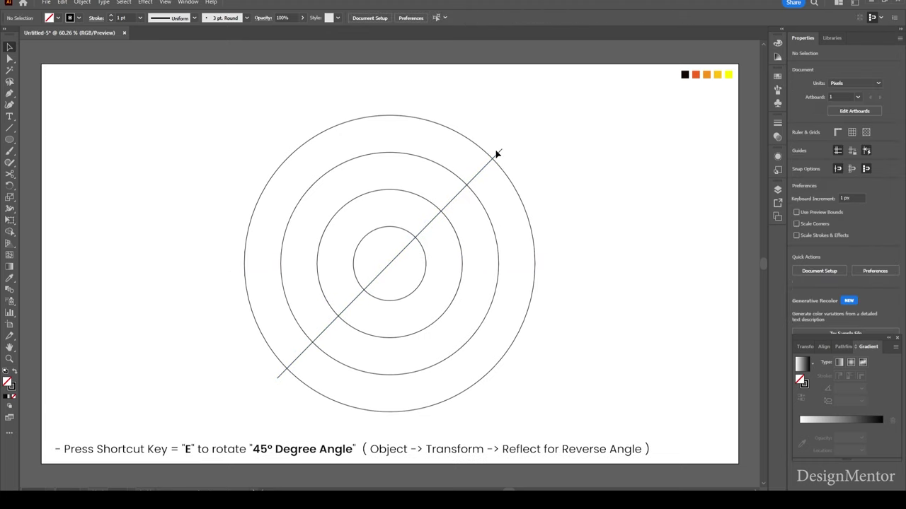
pyautogui.click(499, 151)
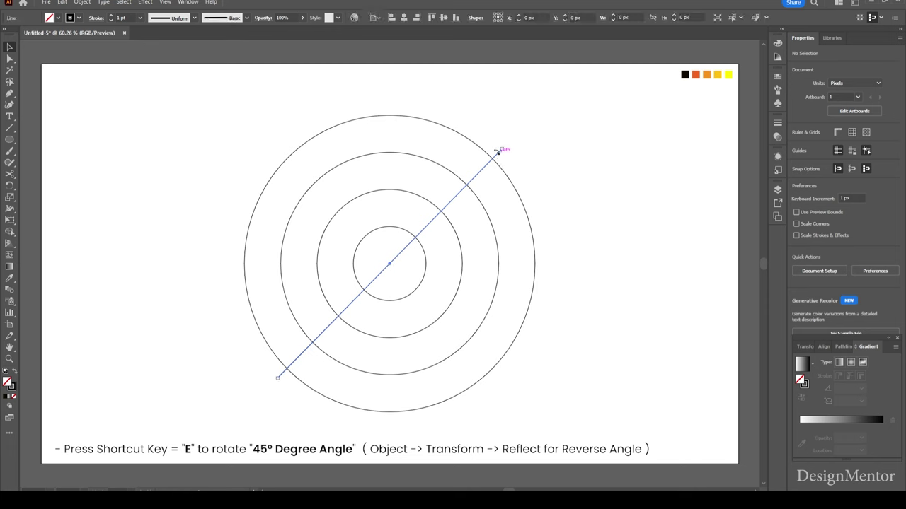
# Make a mirrored copy of the diagonal with Object > Transform > Reflect.
pyautogui.click(80, 3)
pyautogui.moveTo(134, 12)
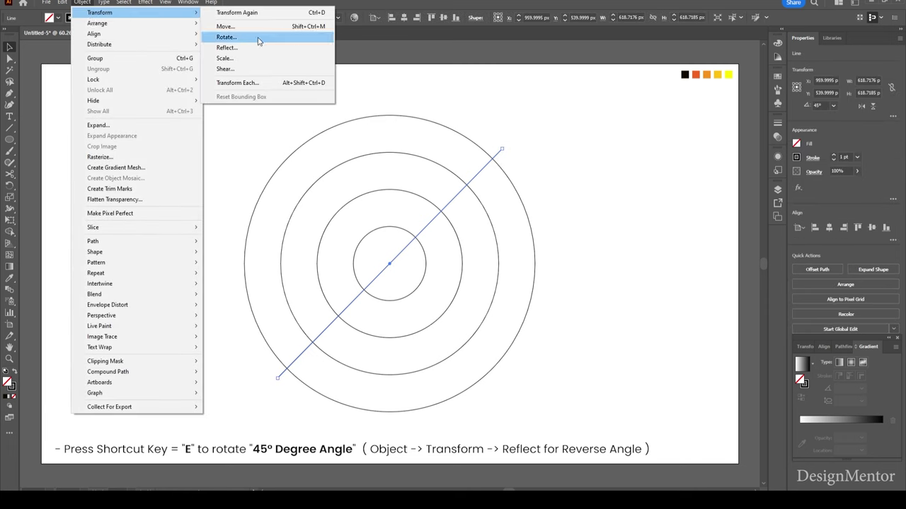
pyautogui.click(249, 47)
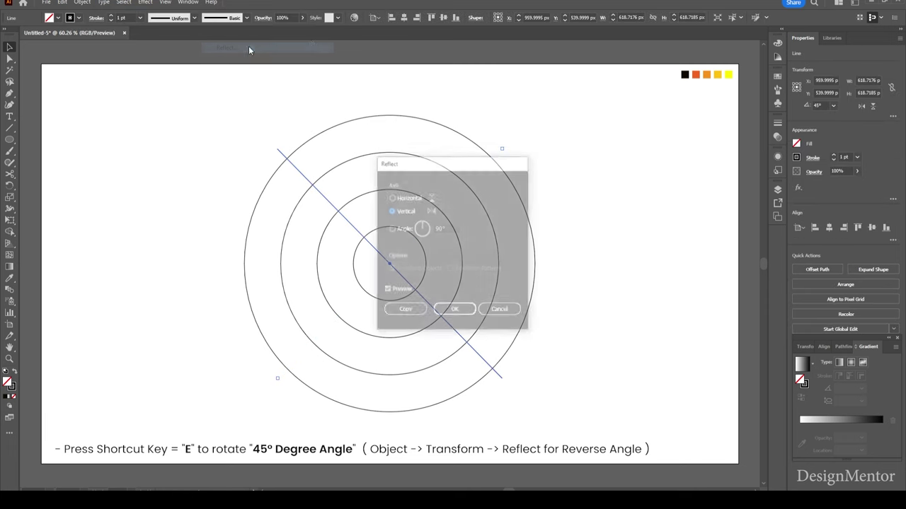
pyautogui.click(421, 309)
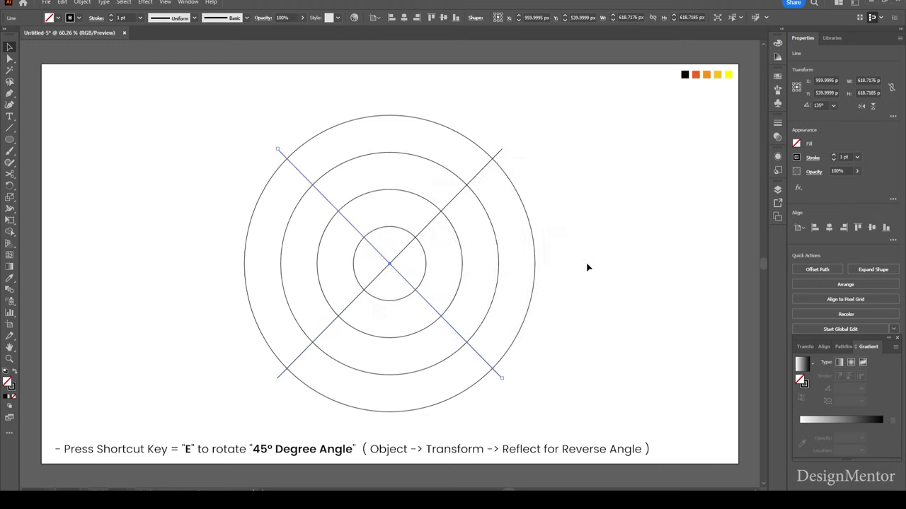
pyautogui.click(265, 205)
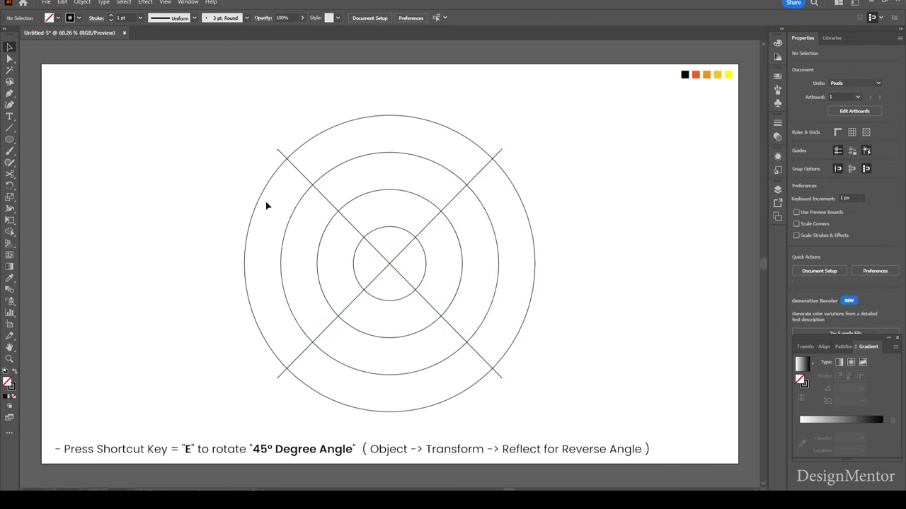
# Shorten the 135° diagonal's upper-left end to stop inside the smallest circle.
pyautogui.click(279, 152)
pyautogui.moveTo(278, 152); pyautogui.dragTo(325, 207)
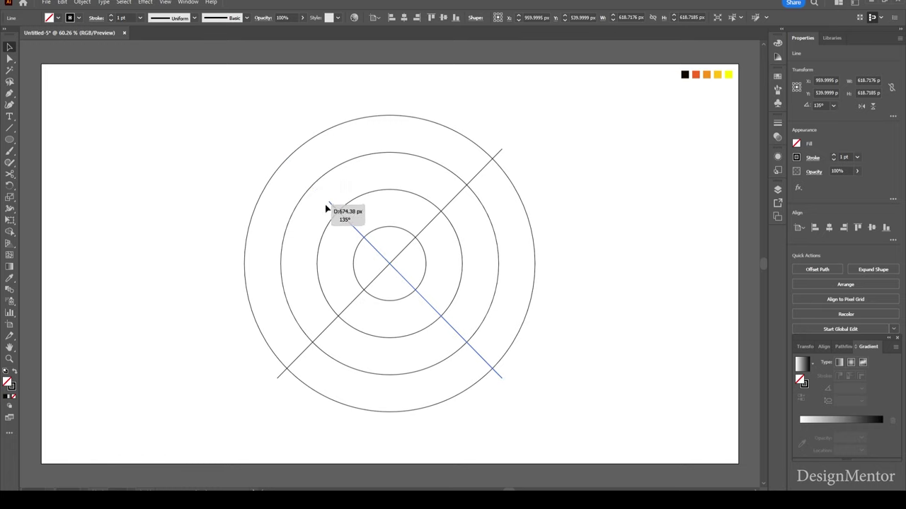
pyautogui.moveTo(325, 209); pyautogui.dragTo(375, 252)
pyautogui.click(622, 206)
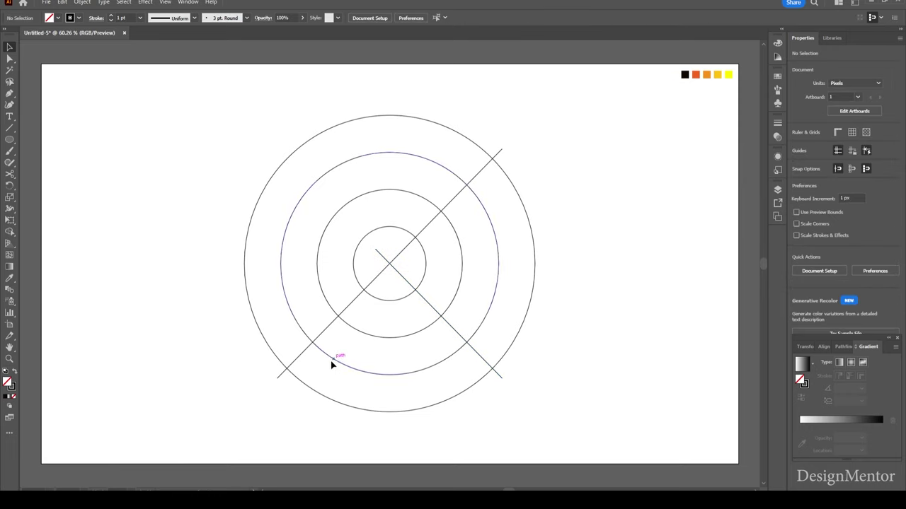
# Shorten the 45° diagonal's lower-left end, then marquee-select the circles and line.
pyautogui.click(280, 381)
pyautogui.moveTo(279, 382); pyautogui.dragTo(377, 279)
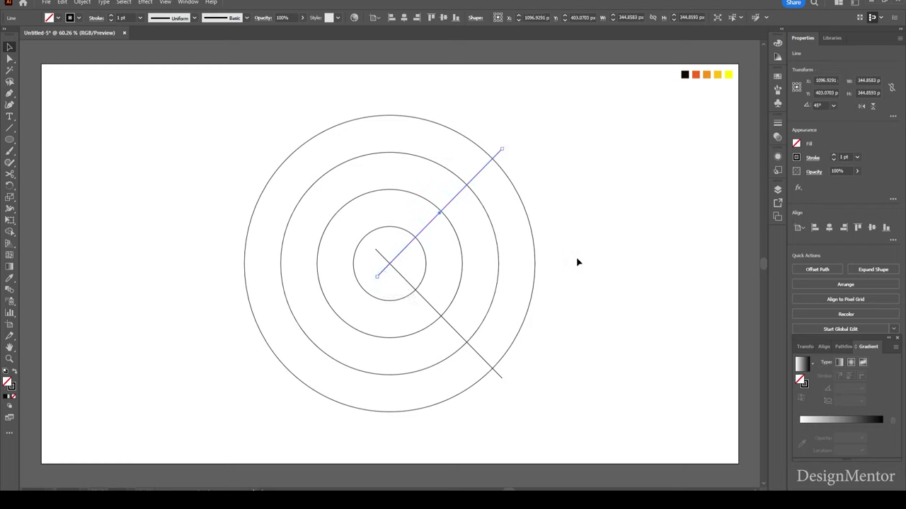
pyautogui.click(577, 262)
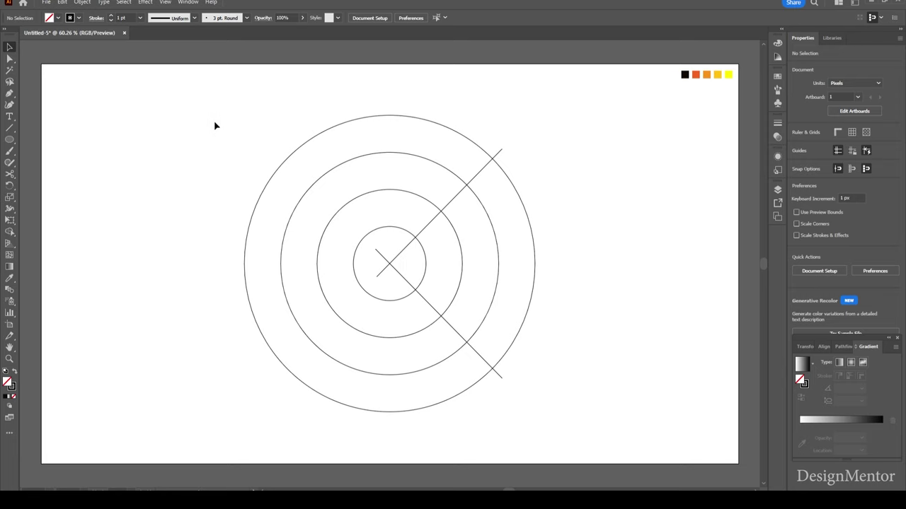
pyautogui.moveTo(216, 125); pyautogui.dragTo(539, 402)
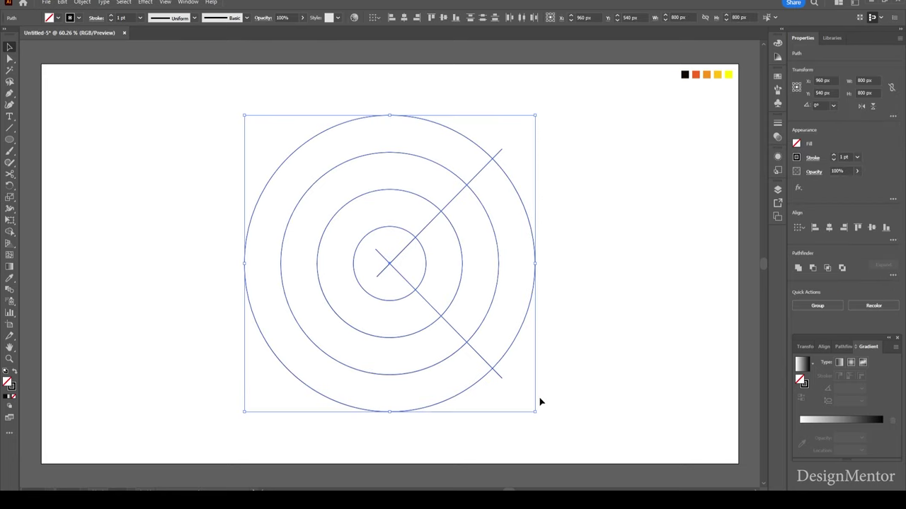
# Group the circles and diagonal line into one object.
pyautogui.rightClick(415, 239)
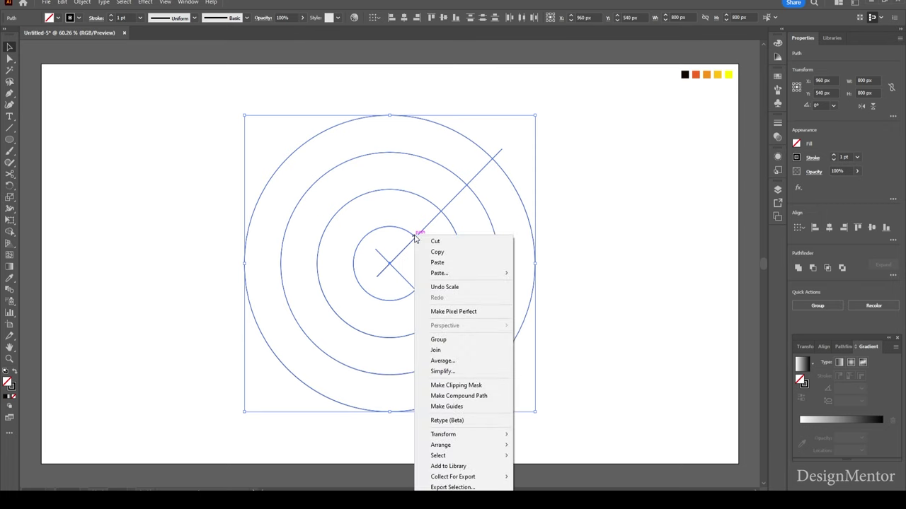
pyautogui.click(453, 340)
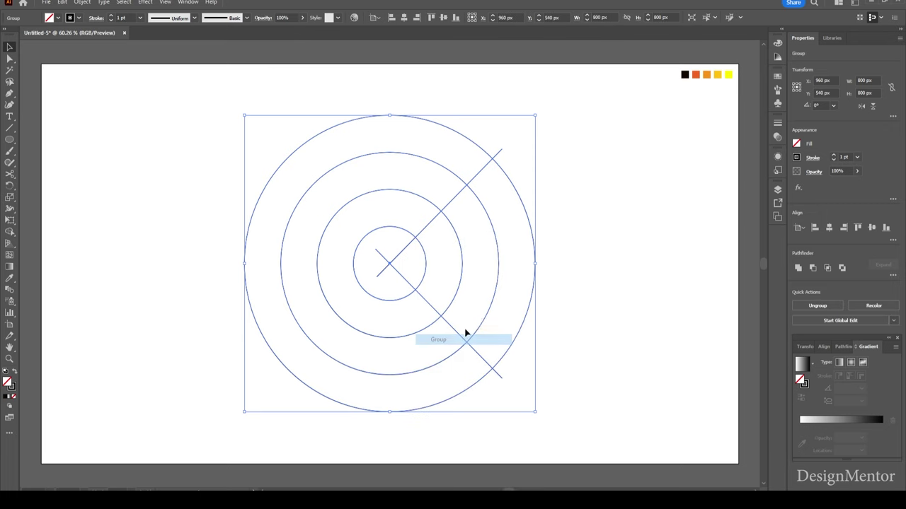
pyautogui.click(620, 267)
pyautogui.click(413, 117)
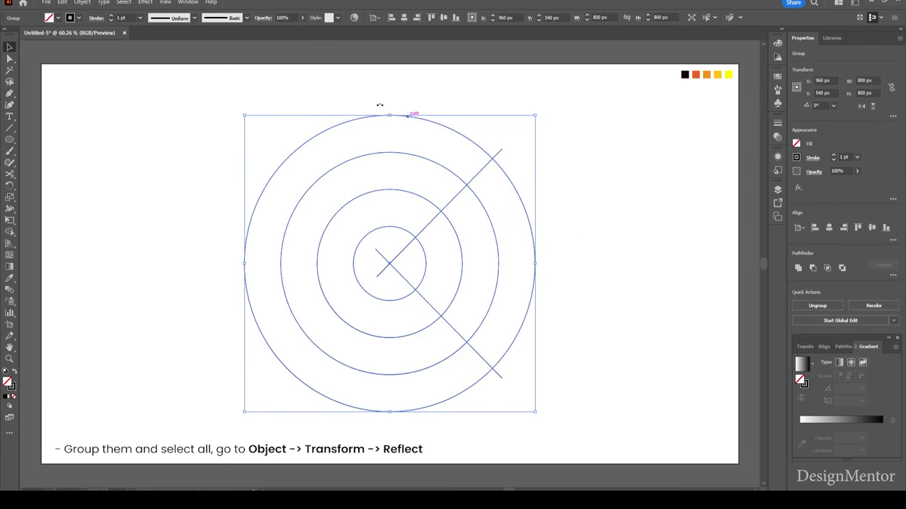
# Reflect a copy of the group and shift it 600 px right to overlap the original.
pyautogui.click(79, 2)
pyautogui.moveTo(100, 13)
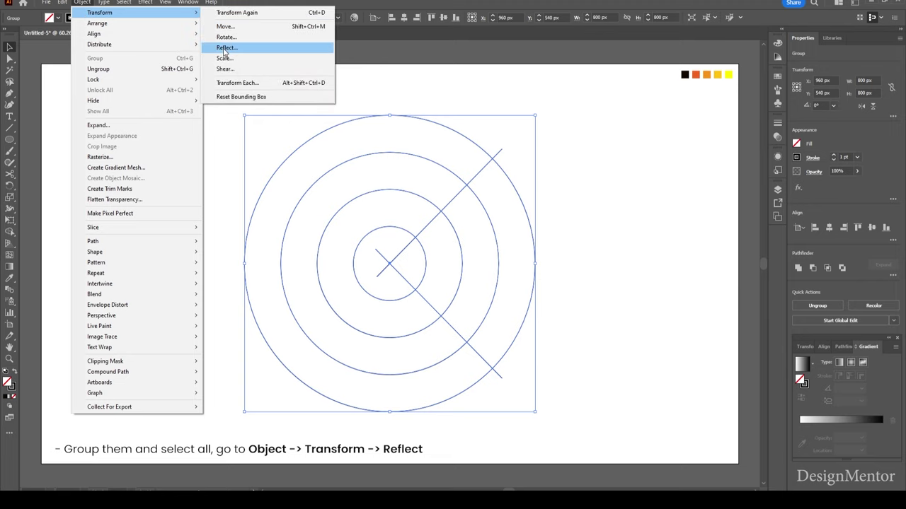
pyautogui.click(224, 54)
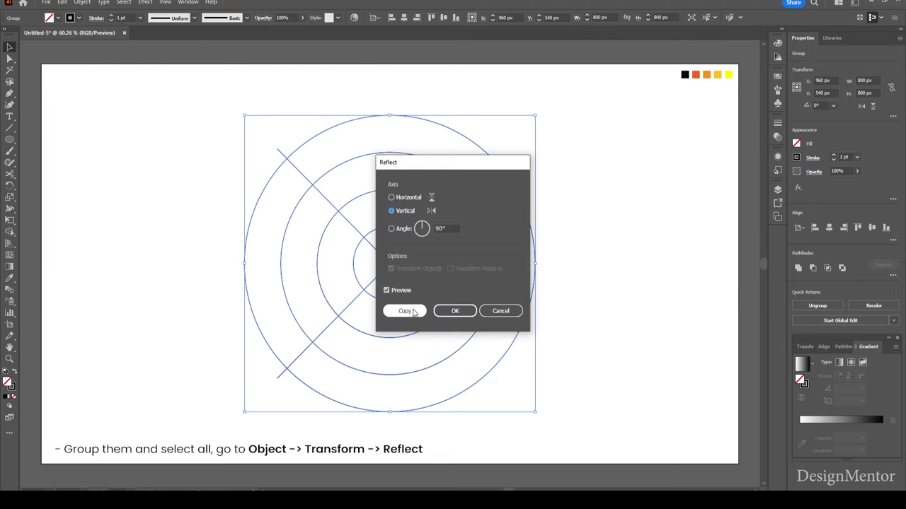
pyautogui.click(405, 309)
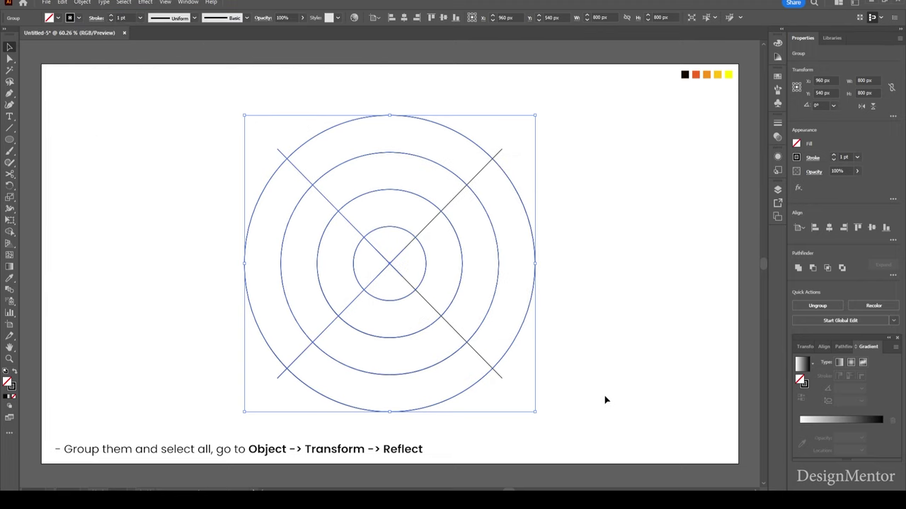
pyautogui.hotkey('shift', 'Right')
pyautogui.hotkey('shift', 'Right')
pyautogui.hotkey('shift', 'Right')
pyautogui.hotkey('shift', 'Right')
pyautogui.hotkey('shift', 'Right')
pyautogui.hotkey('shift', 'Right')
pyautogui.hotkey('shift', 'Right')
pyautogui.hotkey('shift', 'Right')
pyautogui.hotkey('shift', 'Right')
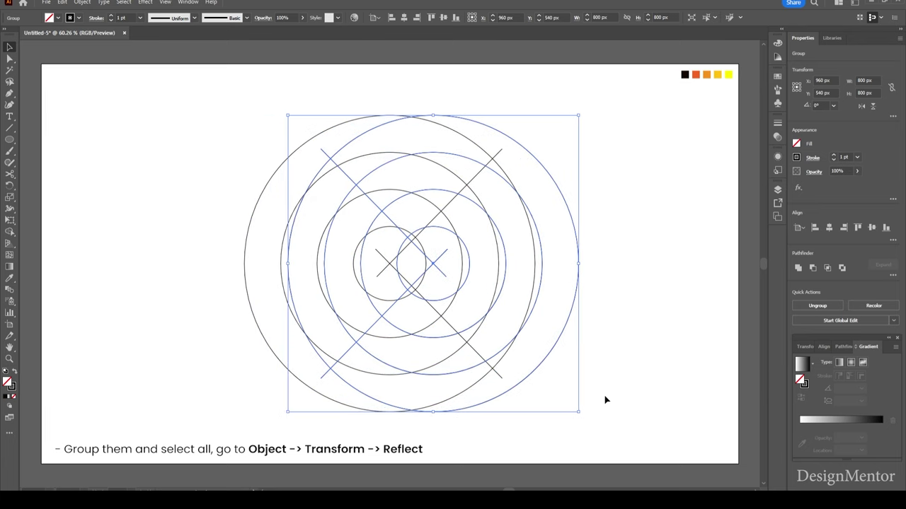
pyautogui.hotkey('shift', 'Right')
pyautogui.hotkey('shift', 'Right')
pyautogui.hotkey('shift', 'Right')
pyautogui.hotkey('shift', 'Right')
pyautogui.hotkey('shift', 'Right')
pyautogui.hotkey('shift', 'Right')
pyautogui.hotkey('shift', 'Right')
pyautogui.hotkey('shift', 'Right')
pyautogui.hotkey('shift', 'Right')
pyautogui.hotkey('shift', 'Right')
pyautogui.hotkey('shift', 'Right')
pyautogui.hotkey('shift', 'Right')
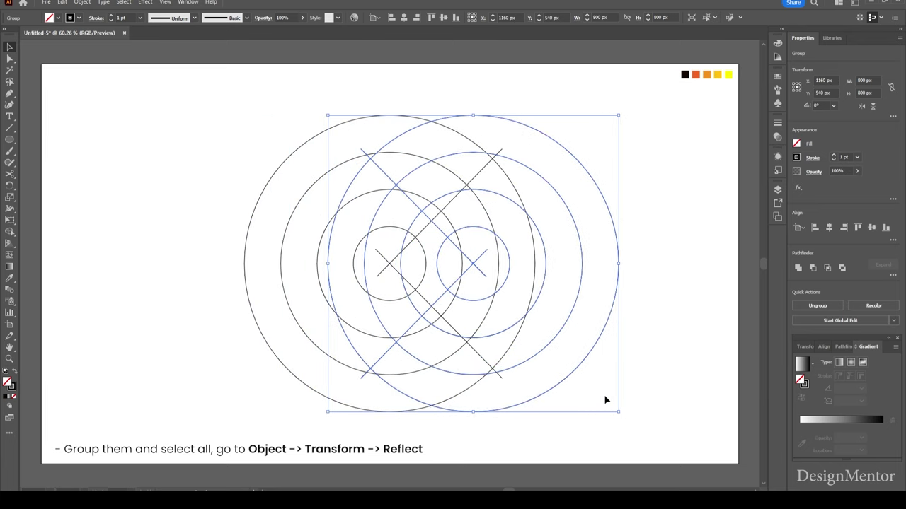
pyautogui.hotkey('shift', 'Right')
pyautogui.hotkey('shift', 'Right')
pyautogui.hotkey('shift', 'Right')
pyautogui.hotkey('shift', 'Right')
pyautogui.hotkey('shift', 'Right')
pyautogui.hotkey('shift', 'Right')
pyautogui.hotkey('shift', 'Right')
pyautogui.hotkey('shift', 'Right')
pyautogui.hotkey('shift', 'Right')
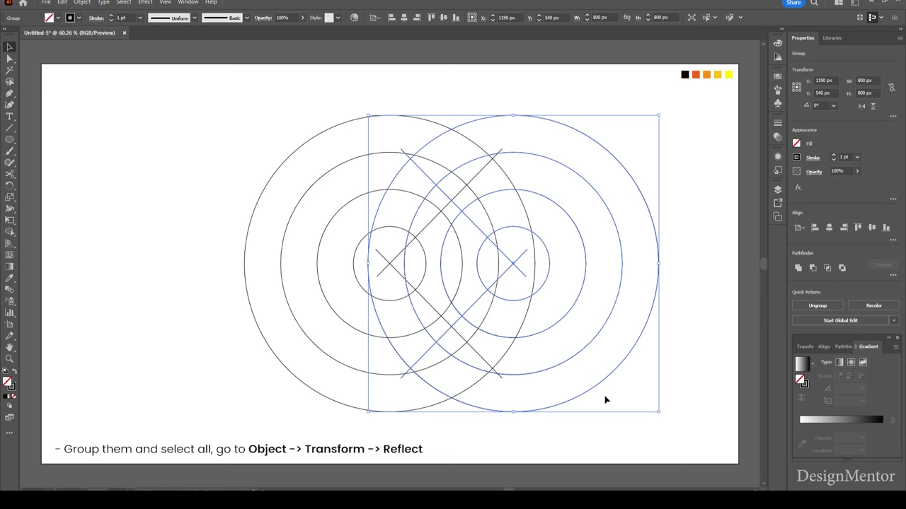
pyautogui.hotkey('shift', 'Right')
pyautogui.hotkey('shift', 'Right')
pyautogui.hotkey('shift', 'Right')
pyautogui.hotkey('shift', 'Right')
pyautogui.hotkey('shift', 'Right')
pyautogui.hotkey('shift', 'Right')
pyautogui.hotkey('shift', 'Right')
pyautogui.hotkey('shift', 'Right')
pyautogui.hotkey('shift', 'Right')
pyautogui.hotkey('shift', 'Right')
pyautogui.hotkey('shift', 'Right')
pyautogui.hotkey('shift', 'Right')
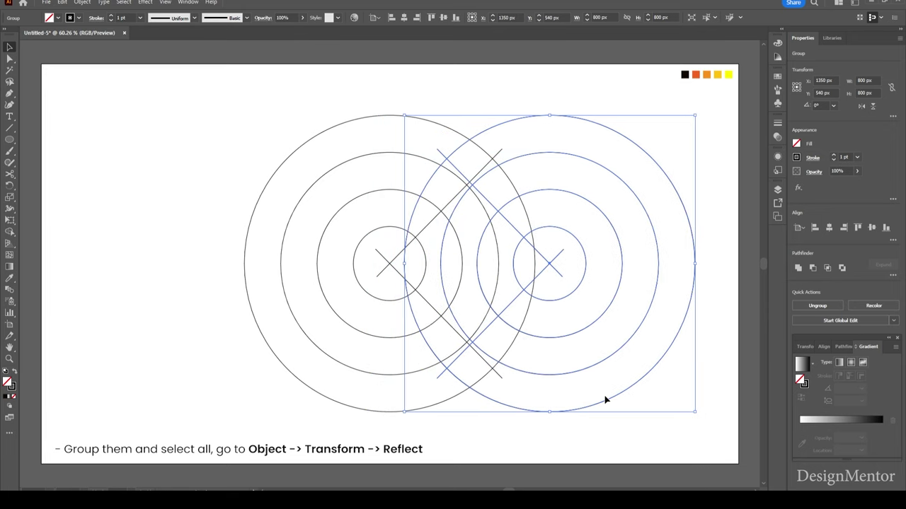
pyautogui.hotkey('shift', 'Right')
pyautogui.hotkey('shift', 'Right')
pyautogui.hotkey('shift', 'Right')
pyautogui.hotkey('shift', 'Right')
pyautogui.hotkey('shift', 'Right')
pyautogui.hotkey('shift', 'Right')
pyautogui.hotkey('shift', 'Right')
pyautogui.hotkey('shift', 'Right')
pyautogui.hotkey('shift', 'Right')
pyautogui.hotkey('shift', 'Right')
pyautogui.hotkey('shift', 'Right')
pyautogui.hotkey('shift', 'Right')
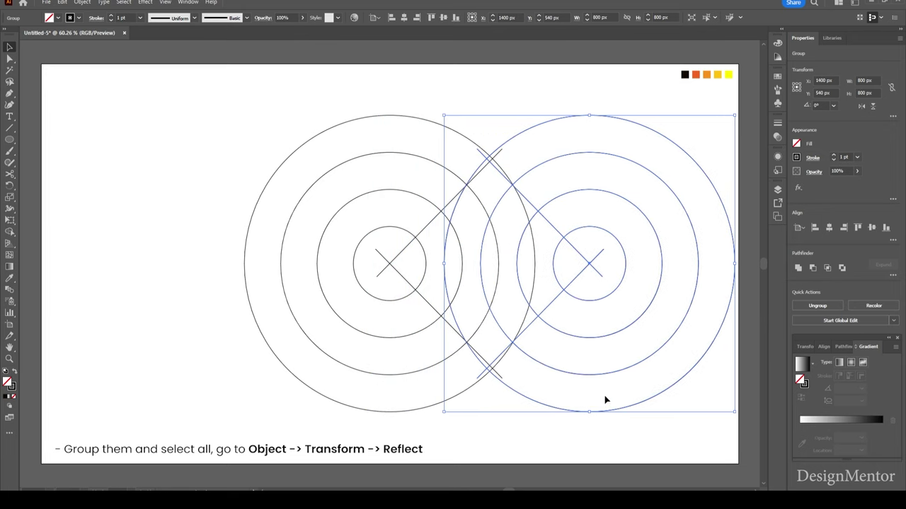
pyautogui.hotkey('shift', 'Right')
pyautogui.hotkey('shift', 'Right')
pyautogui.hotkey('shift', 'Right')
pyautogui.hotkey('shift', 'Right')
pyautogui.hotkey('shift', 'Right')
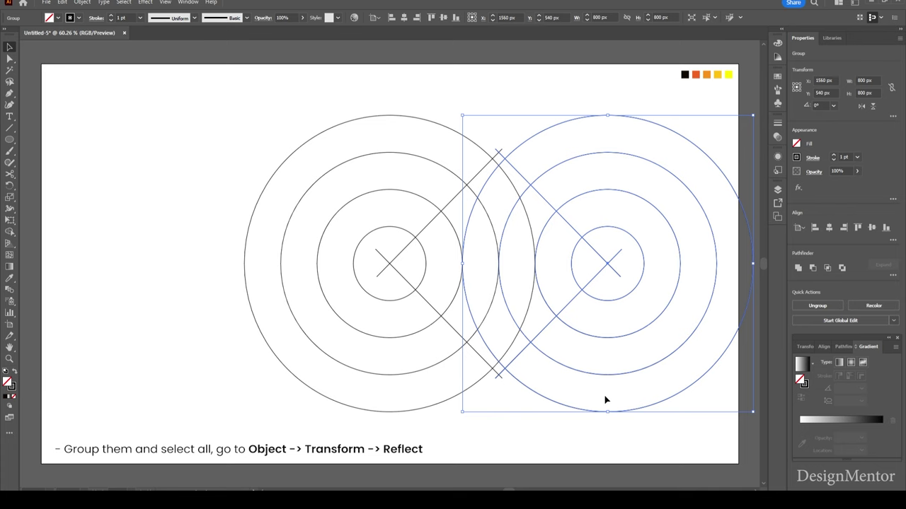
pyautogui.click(446, 99)
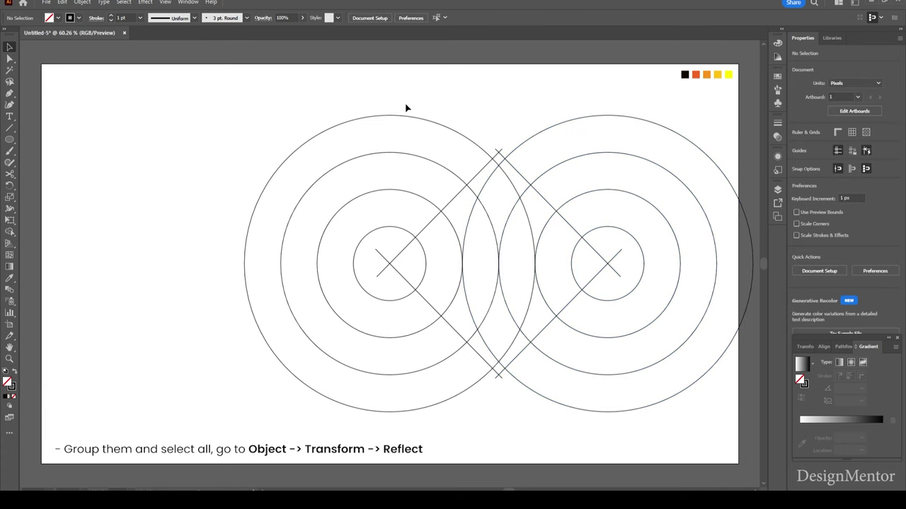
# Group both ring sets into one 1400 × 800 px group centred horizontally on the artboard.
pyautogui.moveTo(320, 96); pyautogui.dragTo(573, 209)
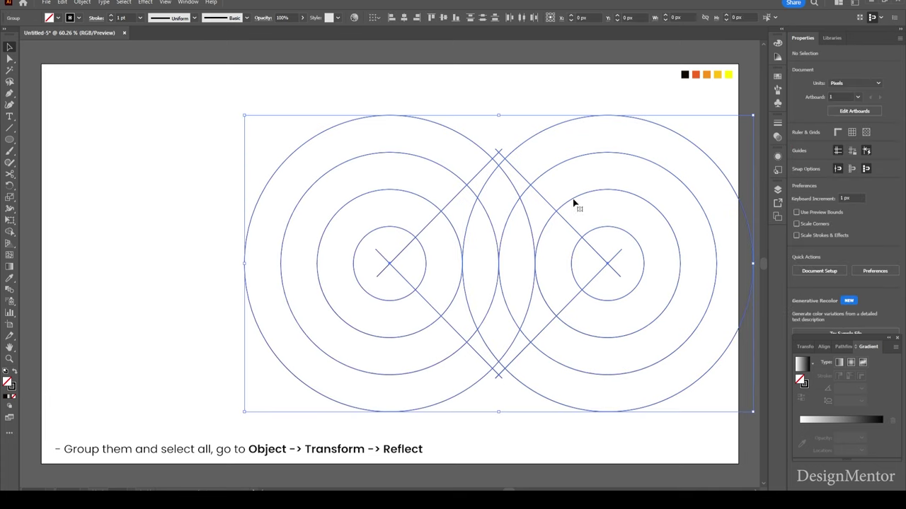
pyautogui.rightClick(529, 141)
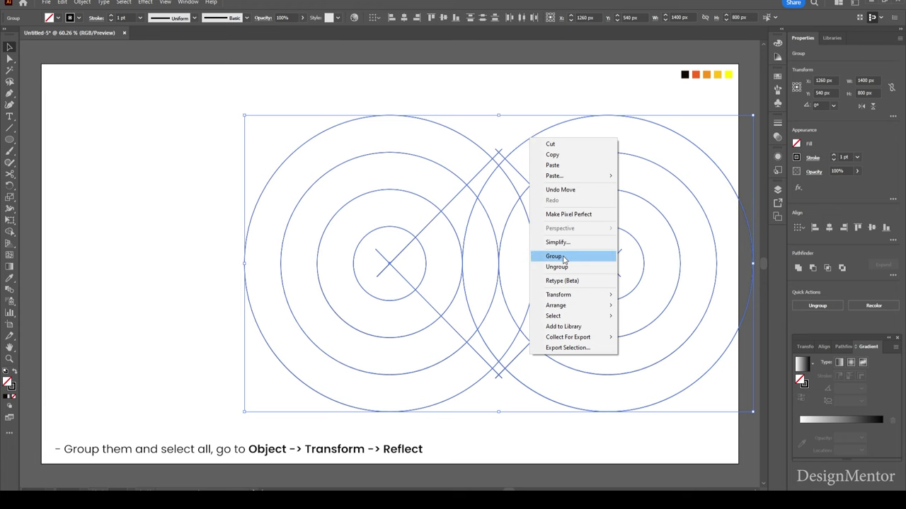
pyautogui.click(564, 259)
pyautogui.click(828, 227)
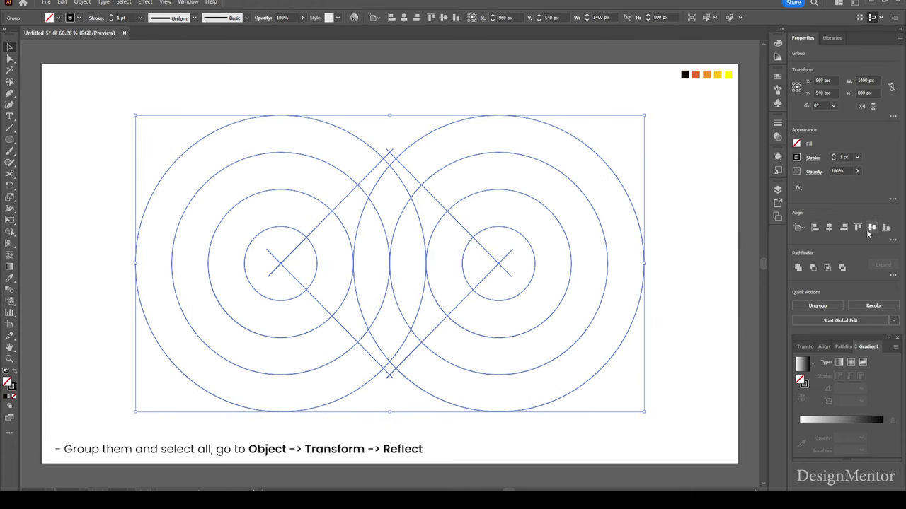
pyautogui.click(672, 323)
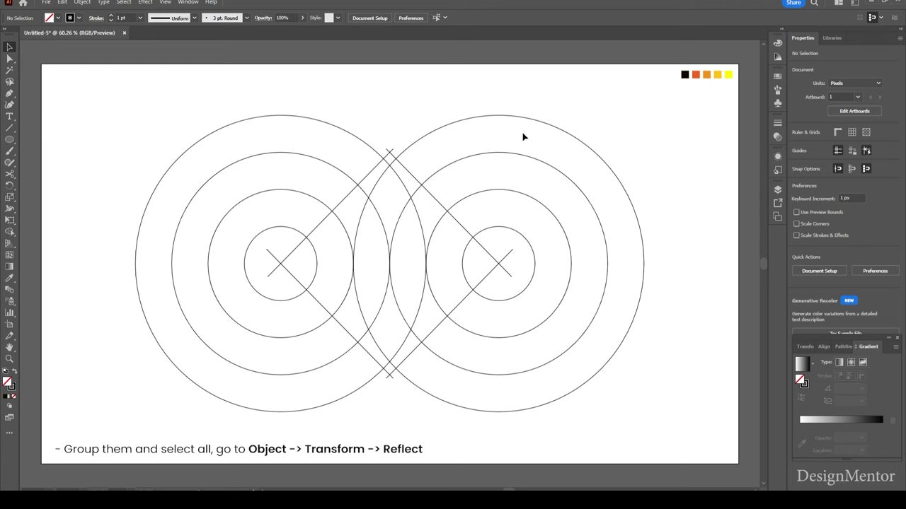
# Ungroup the combined artwork and nudge the right ring set 5 px left to X 1225 px.
pyautogui.click(499, 114)
pyautogui.rightClick(500, 114)
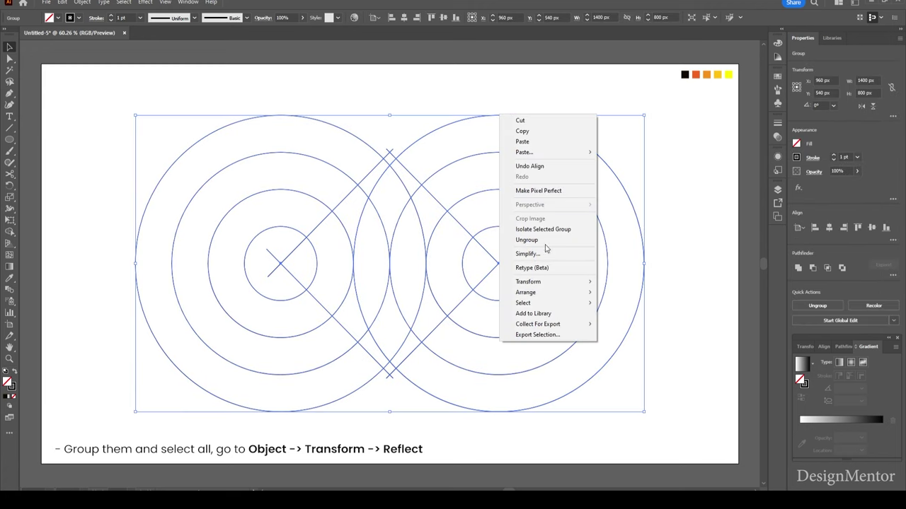
pyautogui.click(542, 241)
pyautogui.click(520, 88)
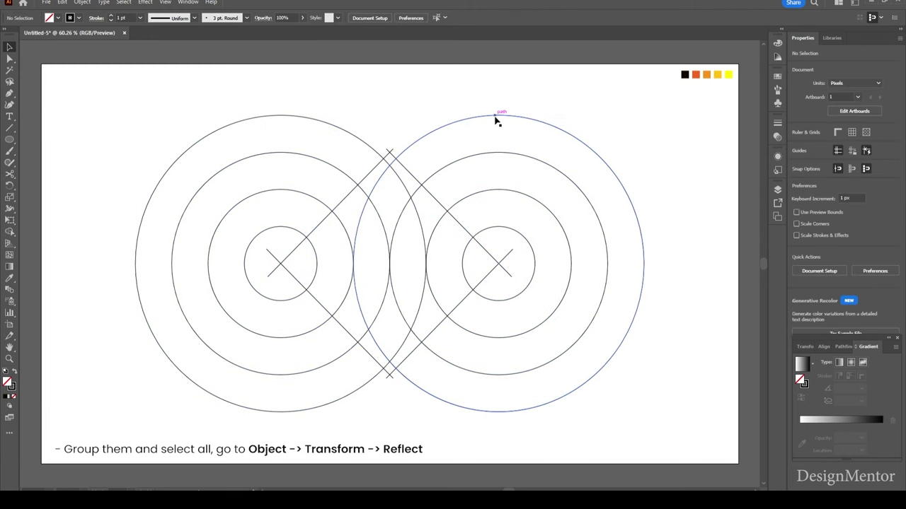
pyautogui.click(496, 120)
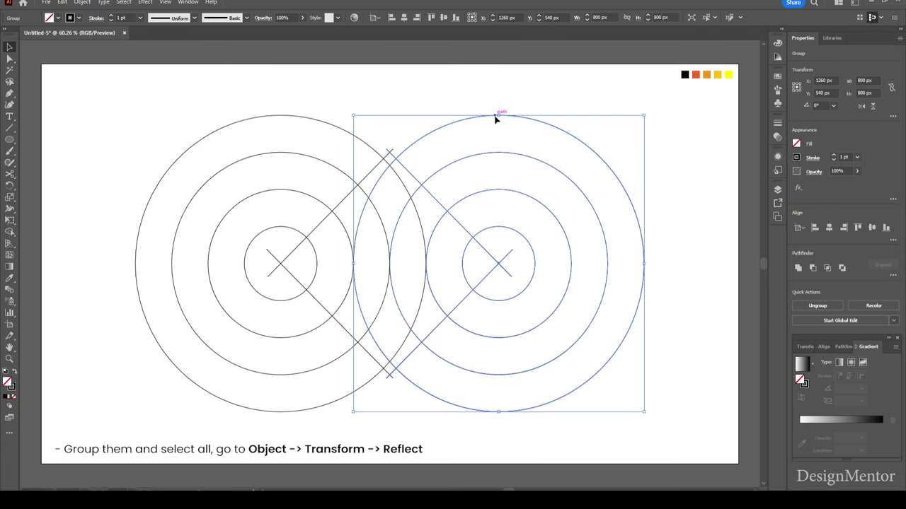
pyautogui.hotkey('shift', 'Left')
pyautogui.hotkey('shift', 'Left')
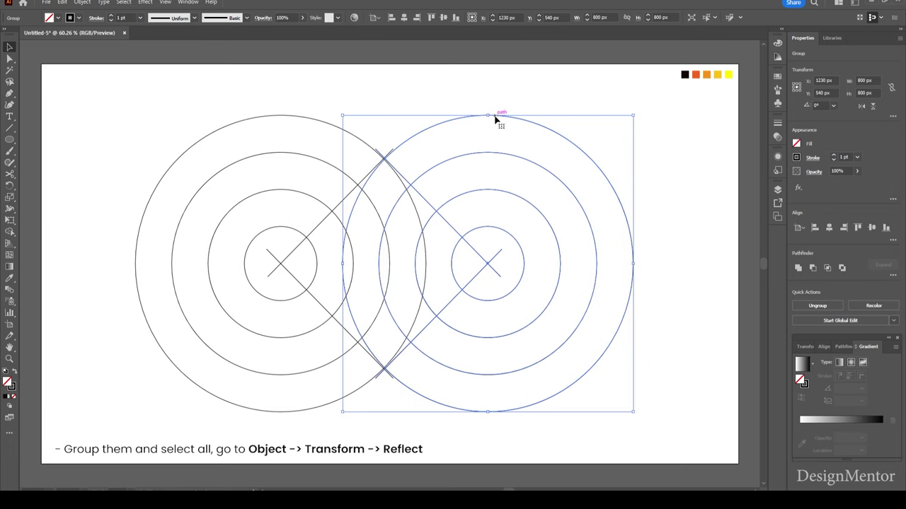
pyautogui.press('Left')
pyautogui.press('Left')
pyautogui.press('Left')
pyautogui.press('Left')
pyautogui.press('Left')
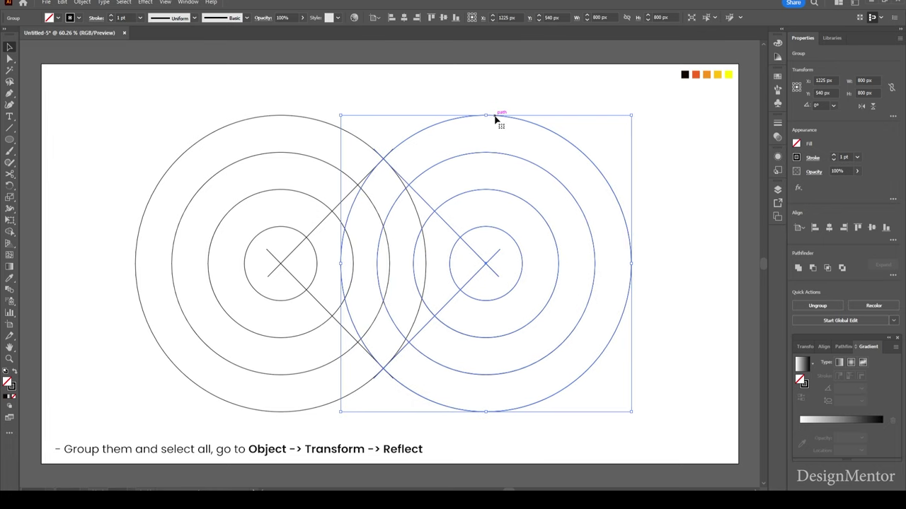
pyautogui.click(518, 83)
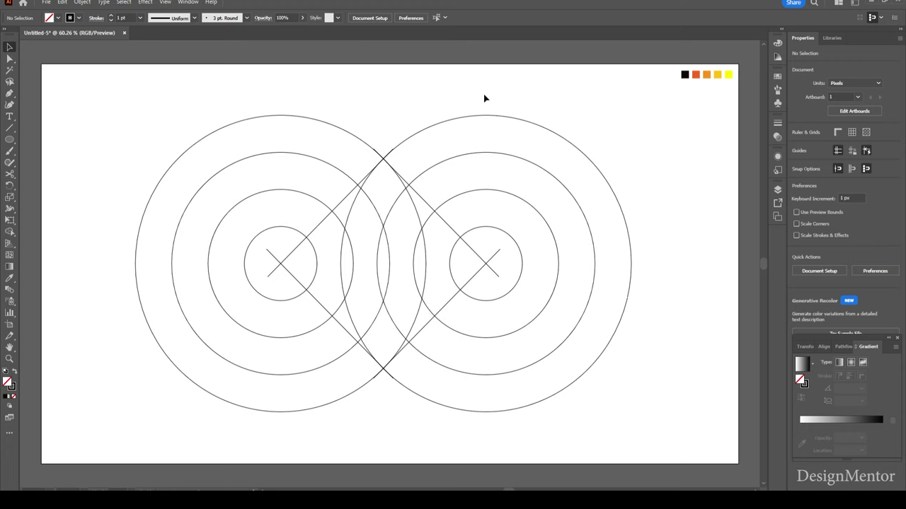
# Ungroup the left circle set.
pyautogui.click(342, 207)
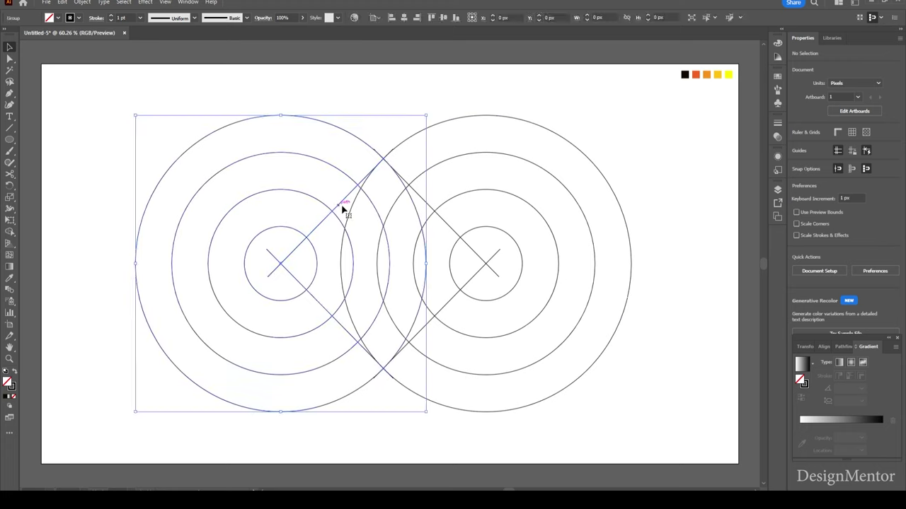
pyautogui.rightClick(319, 124)
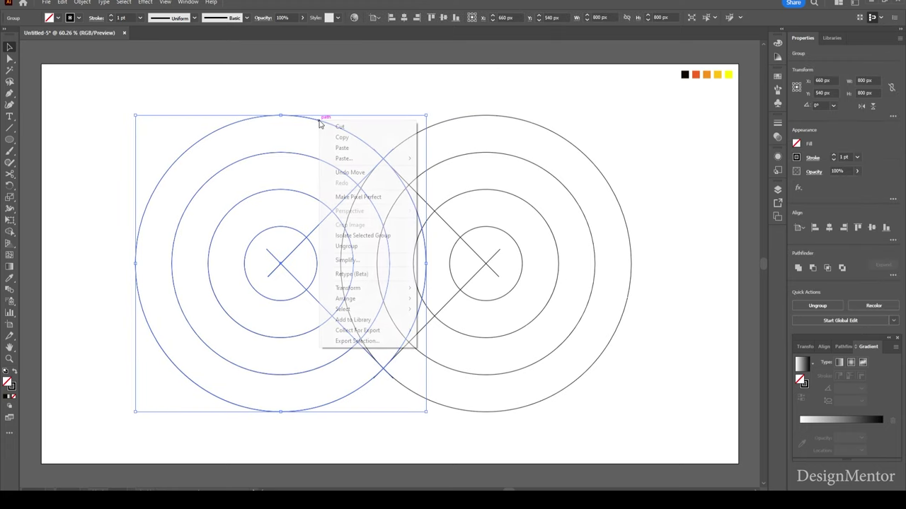
pyautogui.click(346, 246)
pyautogui.click(387, 85)
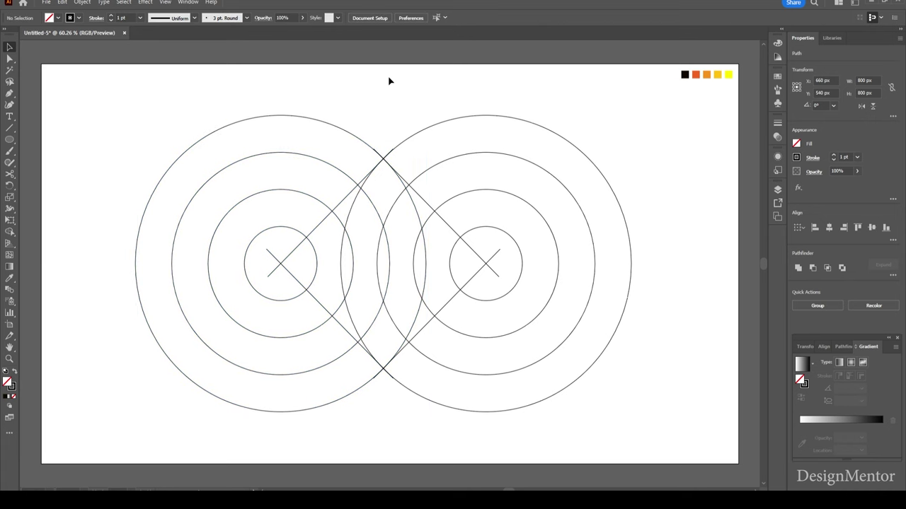
# Paste a copy of the upper-left diagonal in front, shift it down, and adjust its upper end to the ring.
pyautogui.click(316, 230)
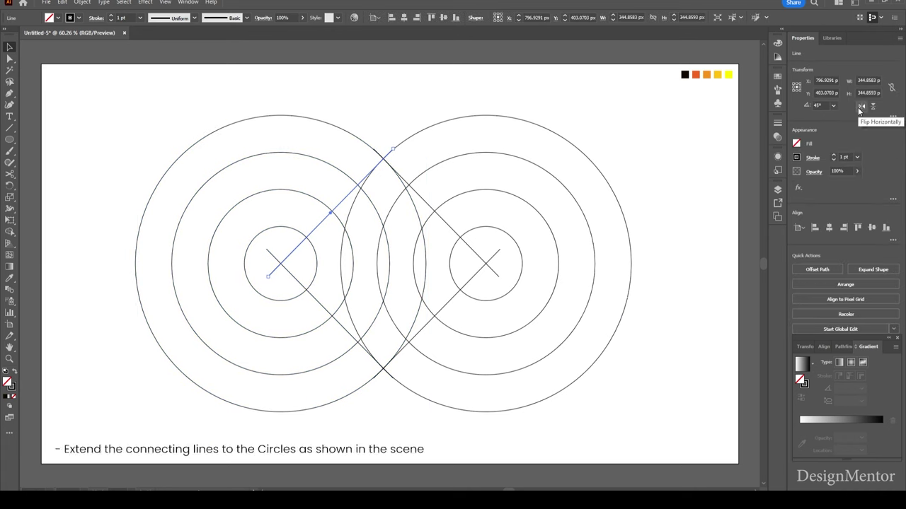
pyautogui.click(62, 2)
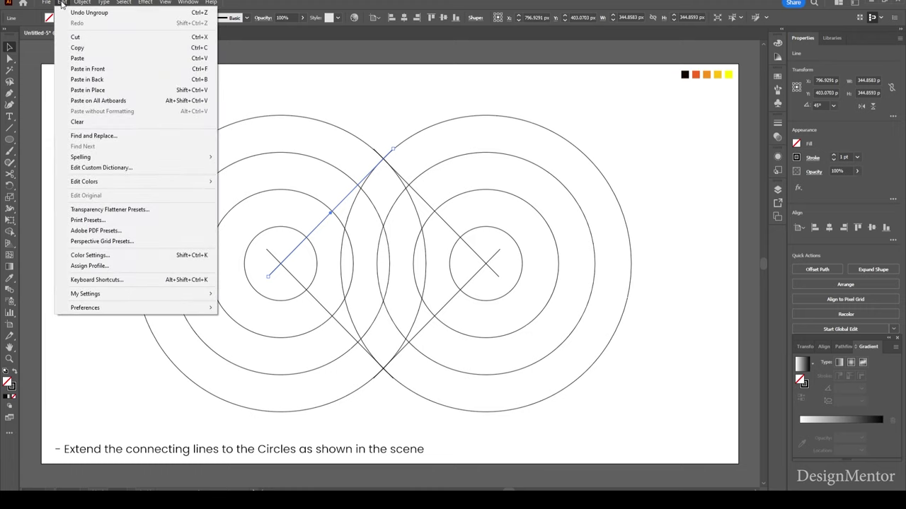
pyautogui.click(78, 48)
pyautogui.click(62, 2)
pyautogui.click(86, 69)
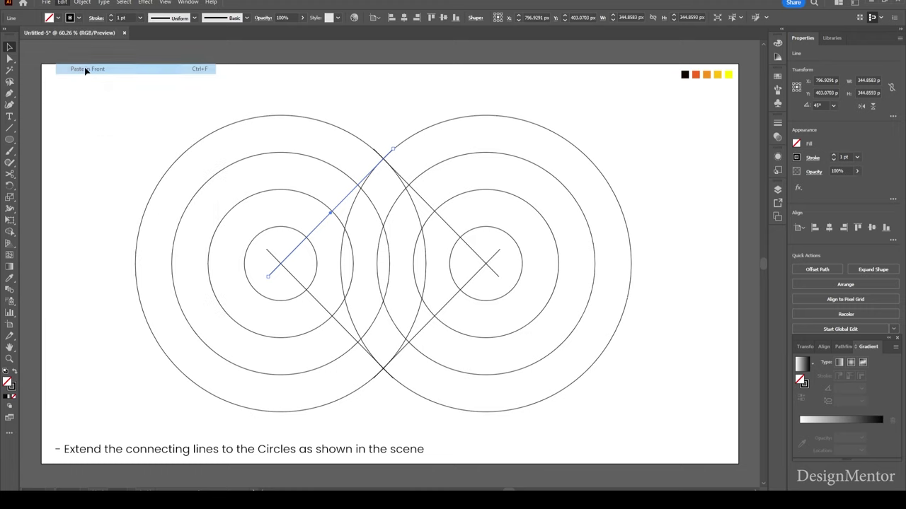
pyautogui.hotkey('shift', 'Down')
pyautogui.hotkey('shift', 'Down')
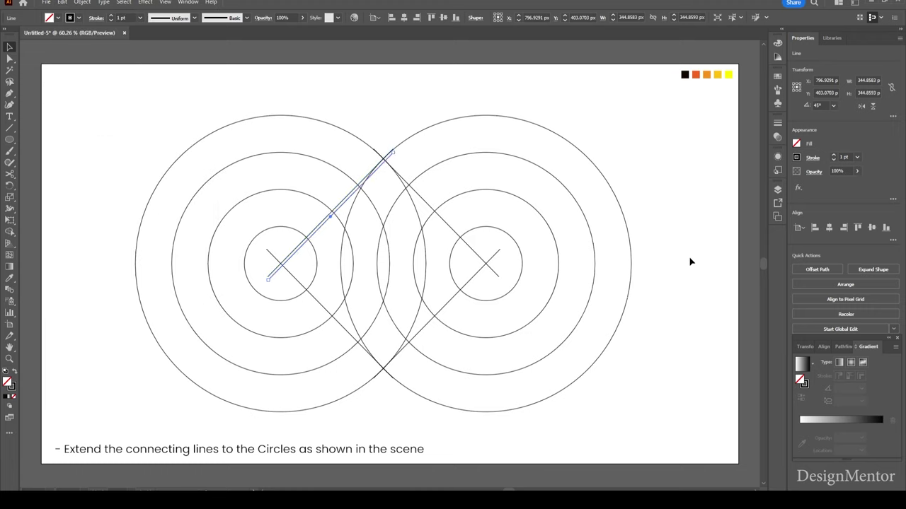
pyautogui.hotkey('shift', 'Down')
pyautogui.hotkey('shift', 'Down')
pyautogui.hotkey('shift', 'Down')
pyautogui.hotkey('shift', 'Down')
pyautogui.hotkey('shift', 'Down')
pyautogui.hotkey('shift', 'Down')
pyautogui.hotkey('shift', 'Down')
pyautogui.hotkey('shift', 'Down')
pyautogui.hotkey('shift', 'Down')
pyautogui.hotkey('shift', 'Down')
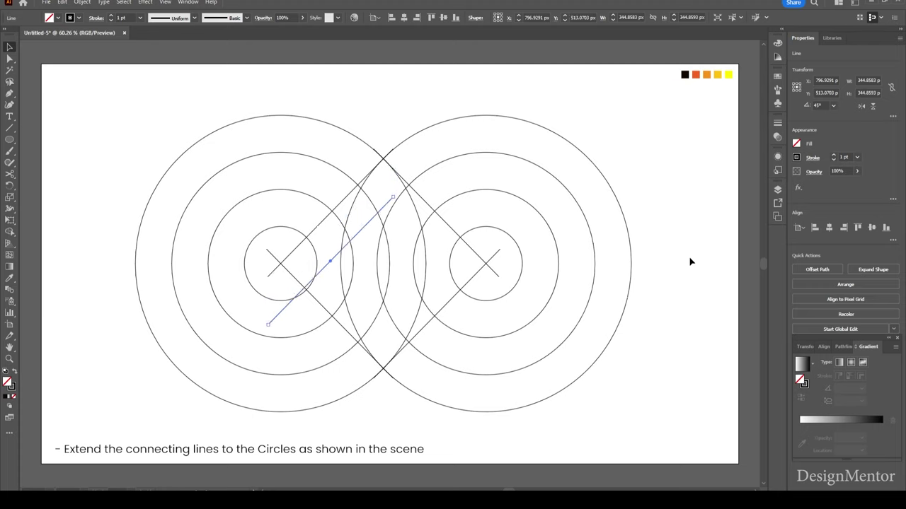
pyautogui.hotkey('shift', 'Down')
pyautogui.hotkey('shift', 'Down')
pyautogui.hotkey('shift', 'Down')
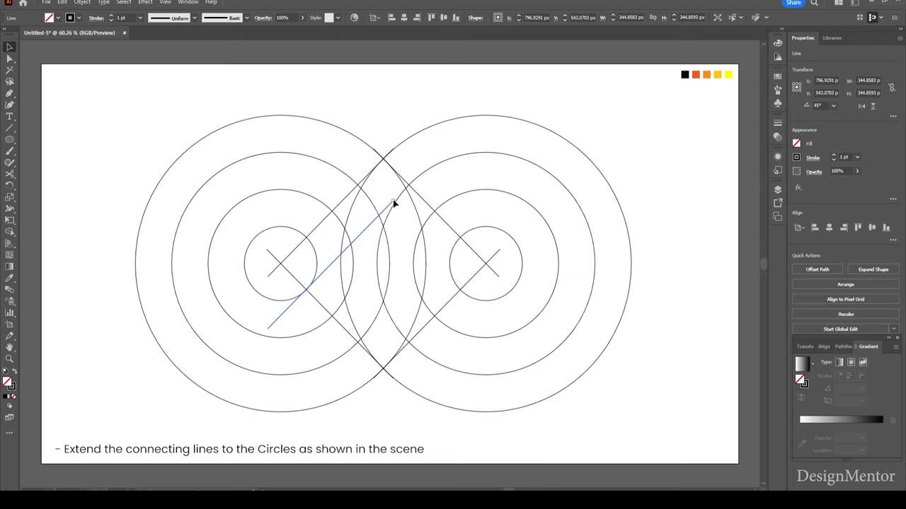
pyautogui.moveTo(393, 203); pyautogui.dragTo(493, 96)
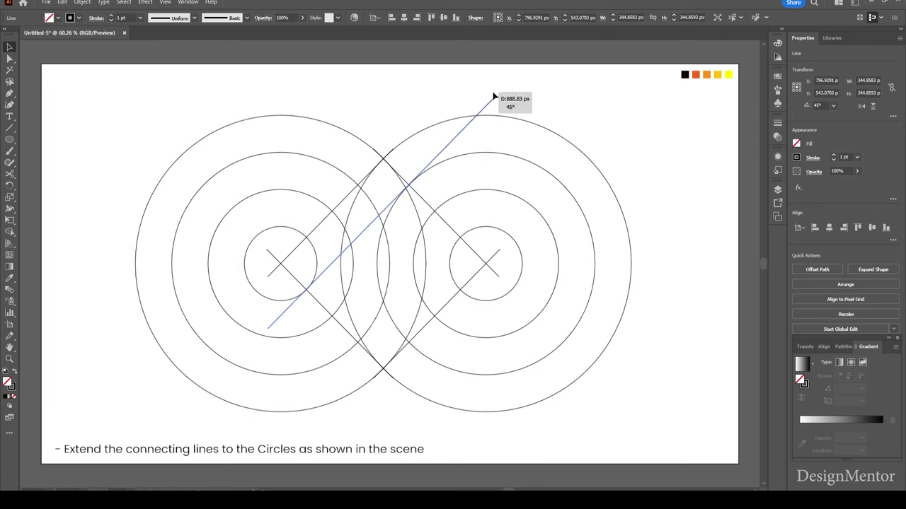
pyautogui.moveTo(493, 96); pyautogui.dragTo(448, 145)
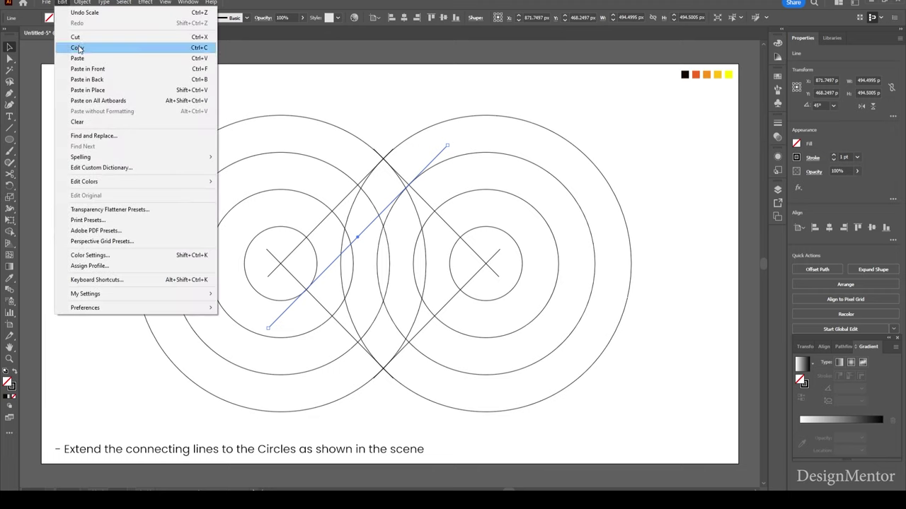
# Paste another copy lower and parallel, extending its top end up-right along 45°.
pyautogui.click(83, 48)
pyautogui.click(63, 3)
pyautogui.click(103, 68)
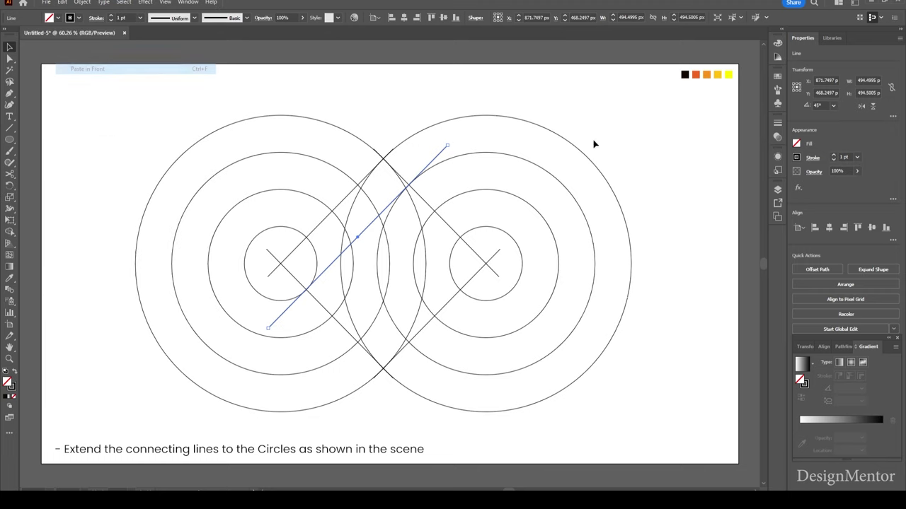
pyautogui.hotkey('shift', 'Down')
pyautogui.hotkey('shift', 'Down')
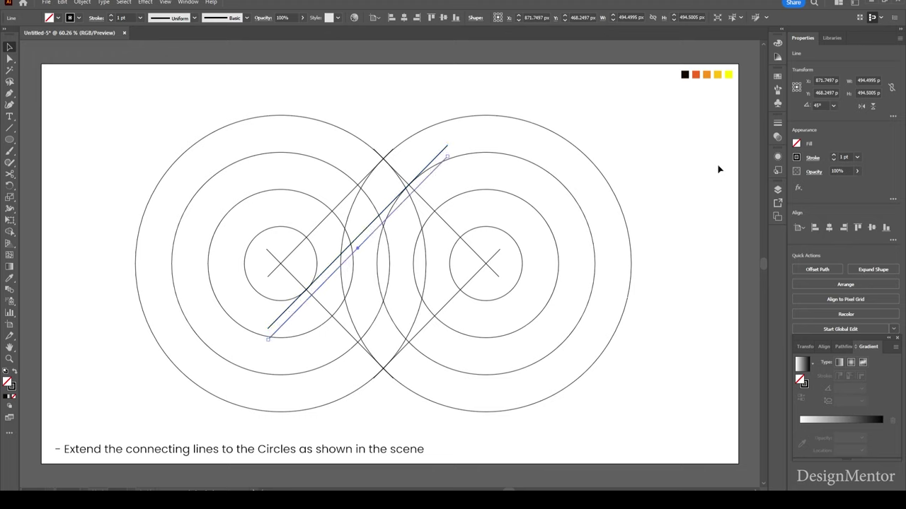
pyautogui.hotkey('shift', 'Down')
pyautogui.hotkey('shift', 'Down')
pyautogui.hotkey('shift', 'Down')
pyautogui.hotkey('shift', 'Down')
pyautogui.hotkey('shift', 'Down')
pyautogui.hotkey('shift', 'Down')
pyautogui.hotkey('shift', 'Down')
pyautogui.hotkey('shift', 'Down')
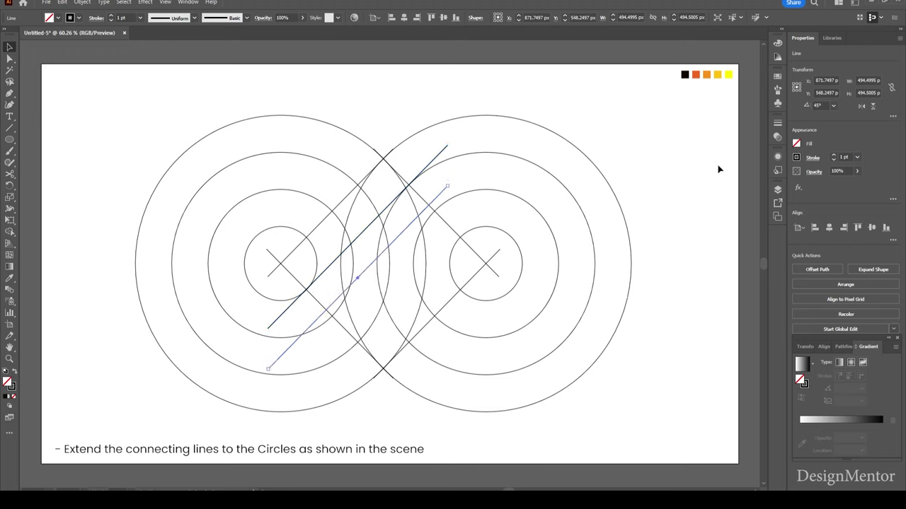
pyautogui.hotkey('shift', 'Down')
pyautogui.hotkey('shift', 'Down')
pyautogui.hotkey('shift', 'Down')
pyautogui.hotkey('shift', 'Down')
pyautogui.hotkey('shift', 'Down')
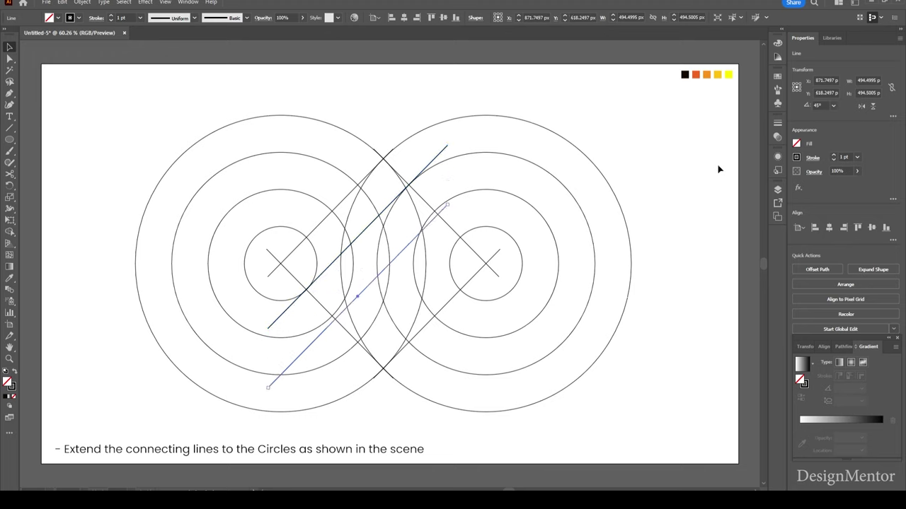
pyautogui.press('Up')
pyautogui.press('Up')
pyautogui.press('Up')
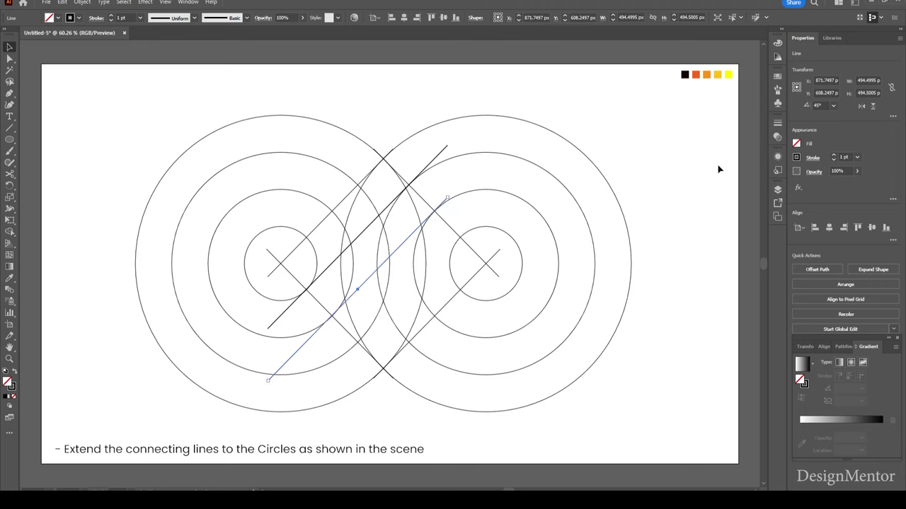
pyautogui.press('Up')
pyautogui.press('Up')
pyautogui.press('Up')
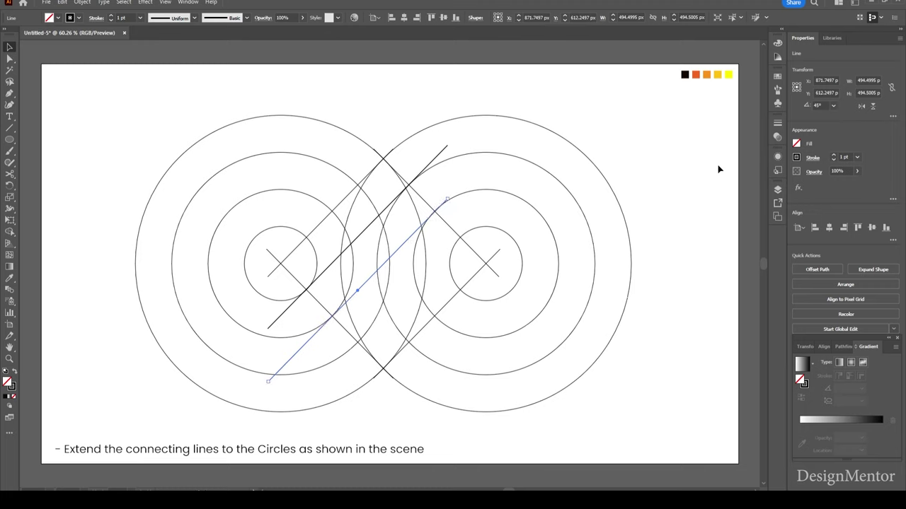
pyautogui.moveTo(448, 202); pyautogui.dragTo(464, 185)
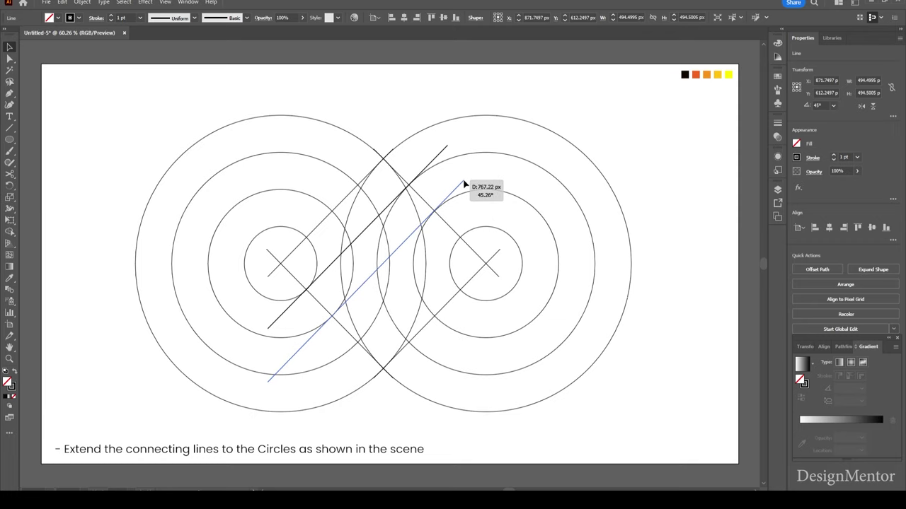
pyautogui.click(722, 188)
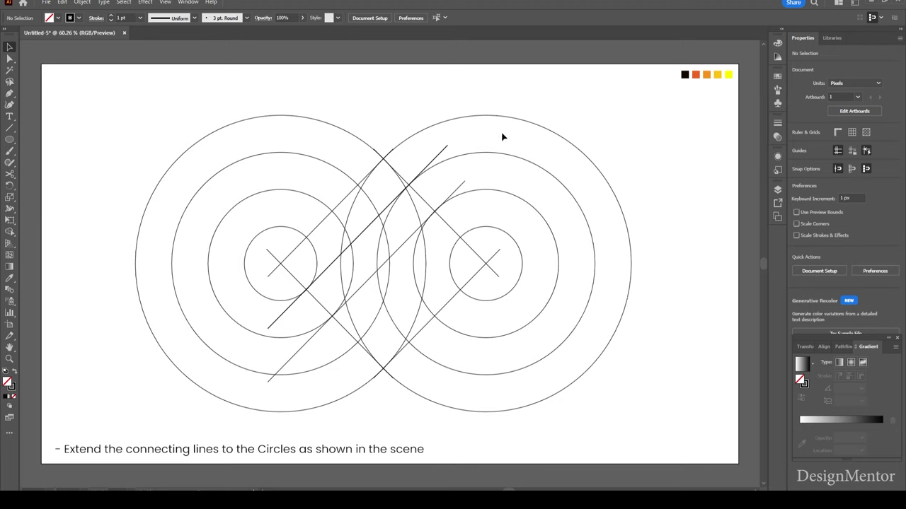
# Shift a diagonal line lower in parallel and trim its ends to about 427 px between the rings.
pyautogui.click(447, 150)
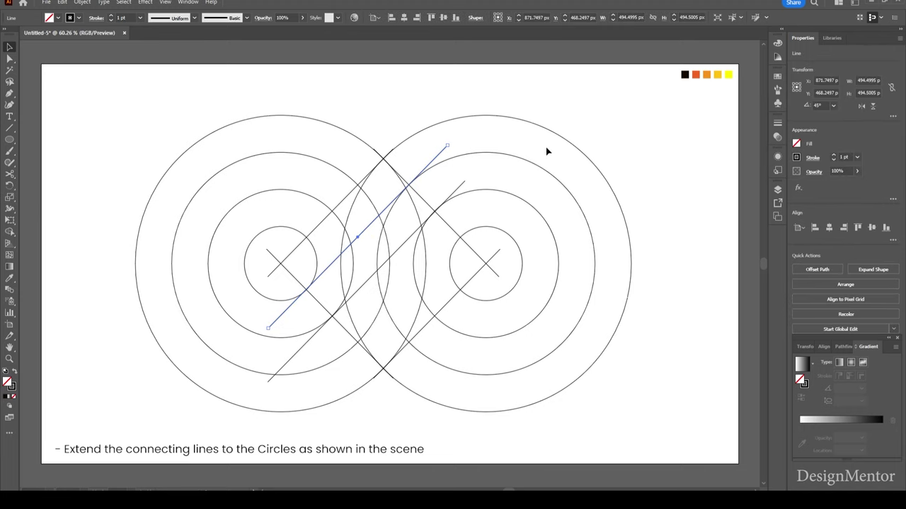
pyautogui.press('Down')
pyautogui.press('Down')
pyautogui.press('Down')
pyautogui.press('Down')
pyautogui.press('Down')
pyautogui.press('Down')
pyautogui.press('Down')
pyautogui.press('Down')
pyautogui.press('Down')
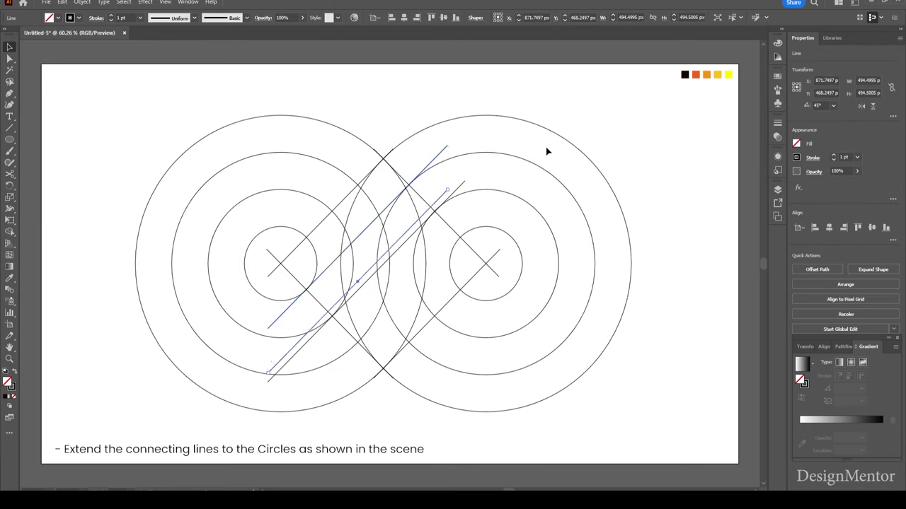
pyautogui.press('Down')
pyautogui.press('Down')
pyautogui.press('Down')
pyautogui.press('Down')
pyautogui.press('Down')
pyautogui.press('Down')
pyautogui.press('Down')
pyautogui.press('Down')
pyautogui.press('Down')
pyautogui.press('Down')
pyautogui.press('Down')
pyautogui.press('Down')
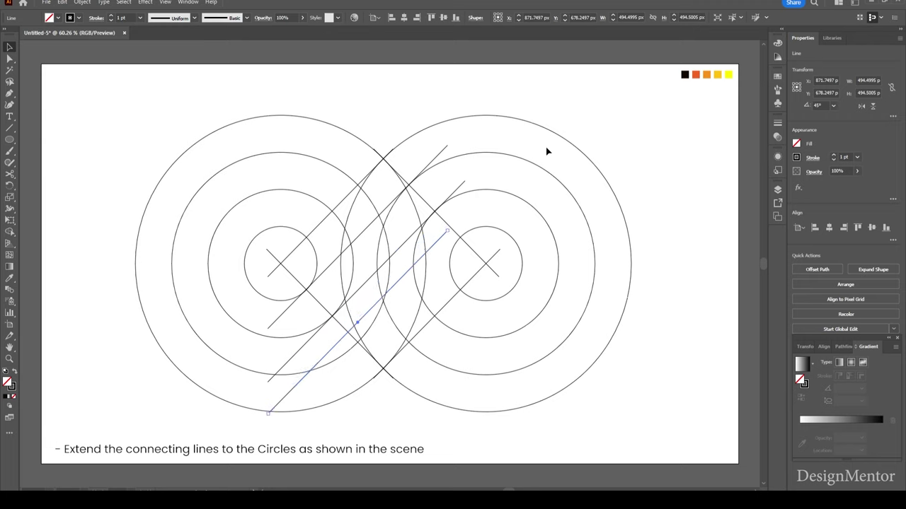
pyautogui.press('Down')
pyautogui.press('Down')
pyautogui.press('Down')
pyautogui.press('Down')
pyautogui.press('Down')
pyautogui.press('Down')
pyautogui.press('Down')
pyautogui.press('Down')
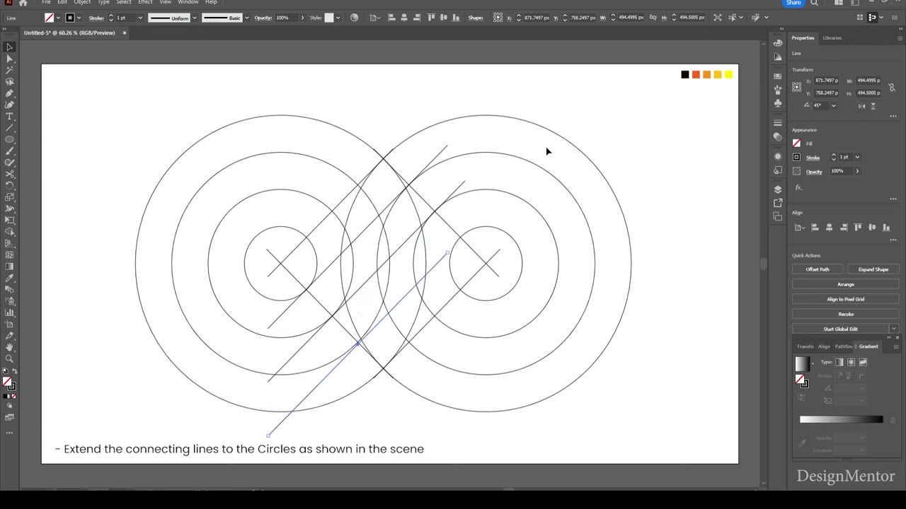
pyautogui.press('Up')
pyautogui.press('Up')
pyautogui.press('Up')
pyautogui.press('Up')
pyautogui.press('Up')
pyautogui.press('Up')
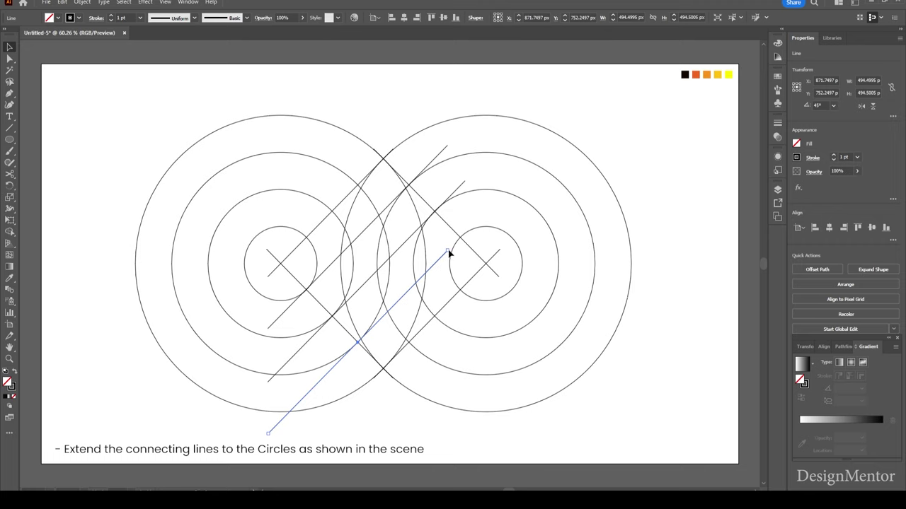
pyautogui.moveTo(448, 252); pyautogui.dragTo(483, 214)
pyautogui.moveTo(269, 434); pyautogui.dragTo(328, 372)
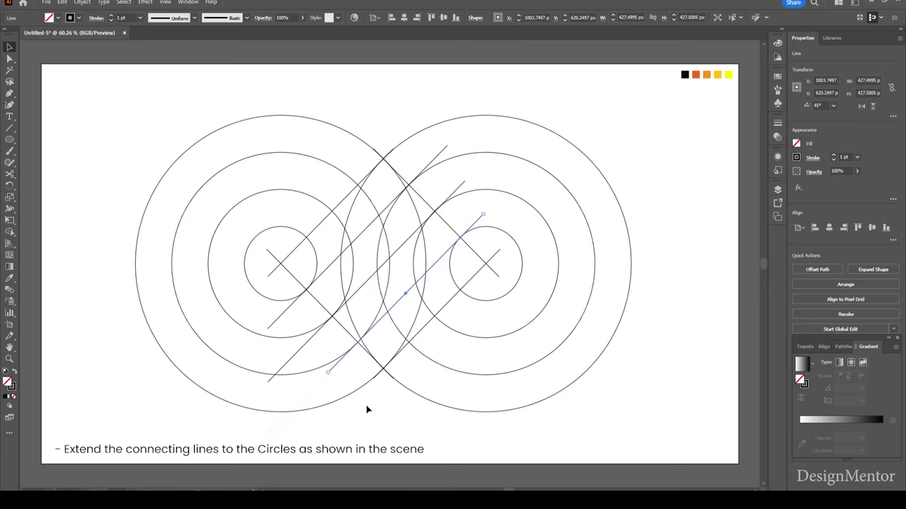
pyautogui.click(388, 438)
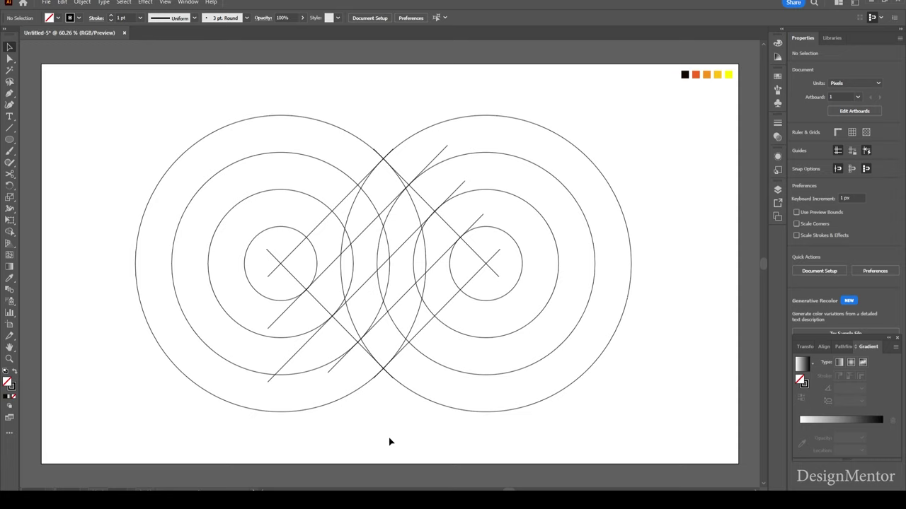
# Select all circles and lines and use Shape Builder to unite each interlocking band.
pyautogui.moveTo(212, 104); pyautogui.dragTo(637, 402)
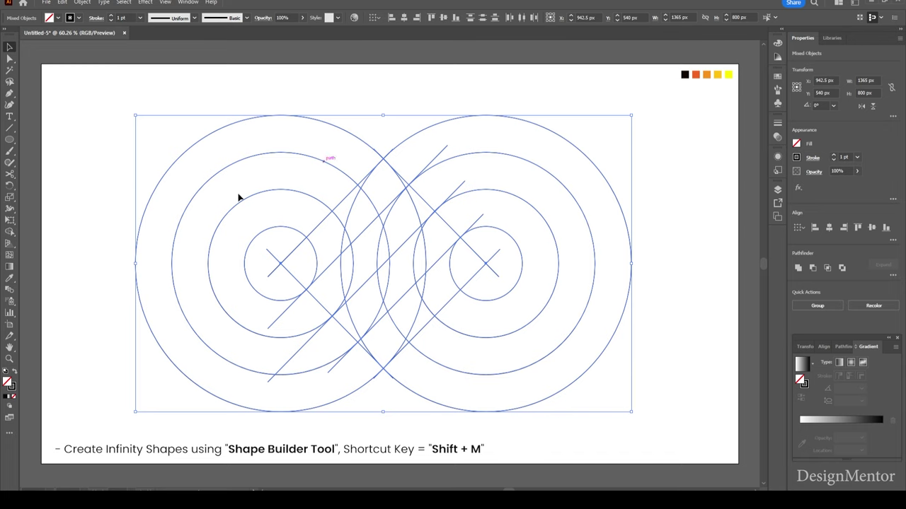
pyautogui.click(10, 231)
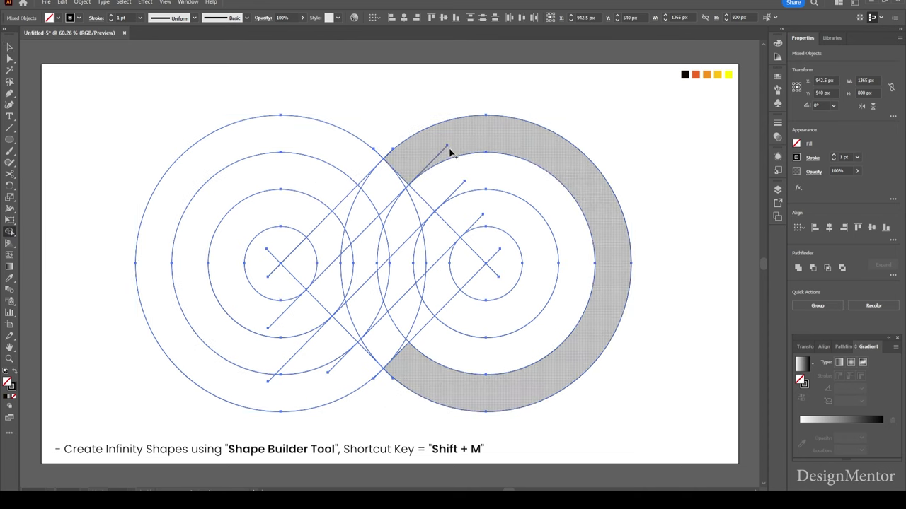
pyautogui.moveTo(446, 148); pyautogui.dragTo(371, 211)
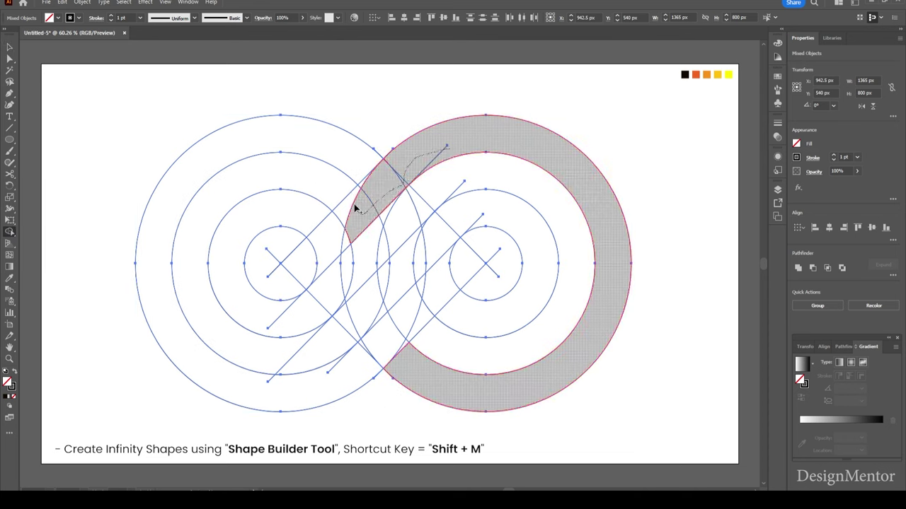
pyautogui.moveTo(371, 211)
pyautogui.mouseDown()
pyautogui.moveTo(339, 245)
pyautogui.moveTo(268, 264)
pyautogui.mouseUp()
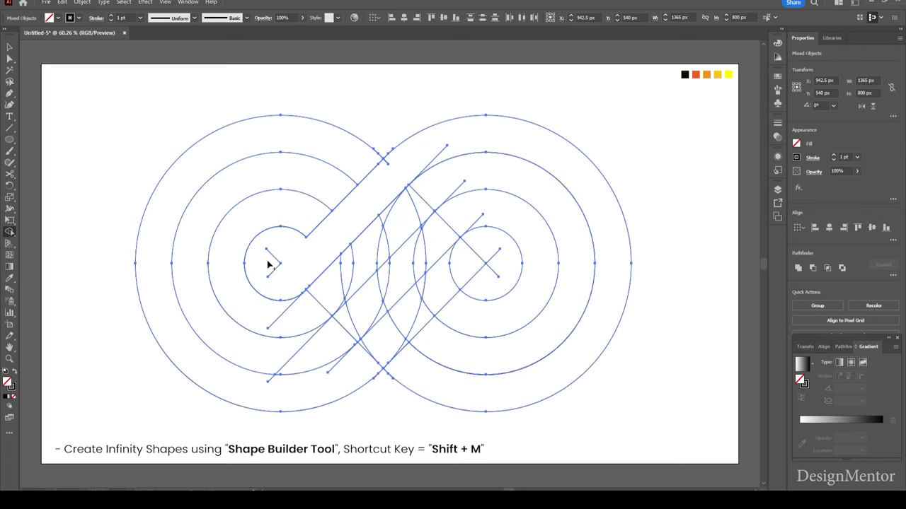
pyautogui.moveTo(481, 187)
pyautogui.mouseDown()
pyautogui.moveTo(437, 198)
pyautogui.moveTo(339, 274)
pyautogui.moveTo(329, 294)
pyautogui.moveTo(342, 302)
pyautogui.moveTo(319, 308)
pyautogui.mouseUp()
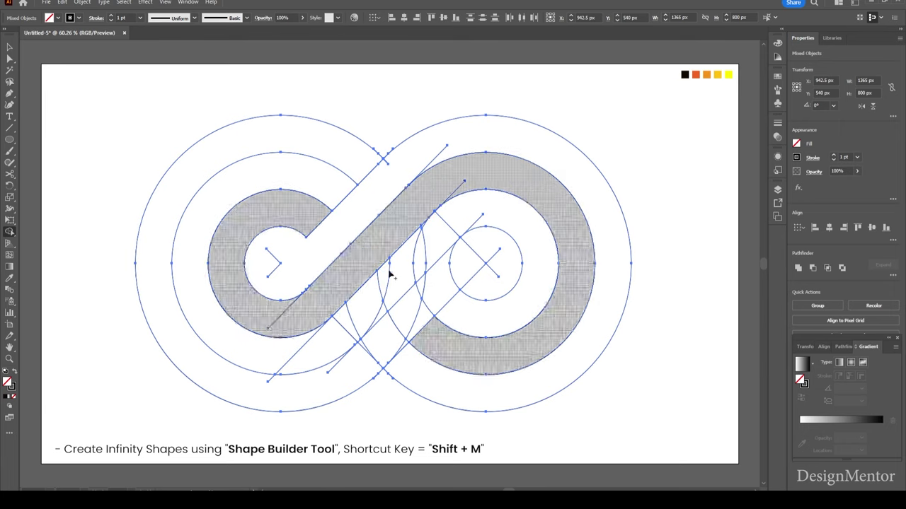
pyautogui.moveTo(496, 219)
pyautogui.mouseDown()
pyautogui.moveTo(424, 230)
pyautogui.moveTo(377, 282)
pyautogui.moveTo(382, 310)
pyautogui.moveTo(356, 338)
pyautogui.moveTo(303, 341)
pyautogui.mouseUp()
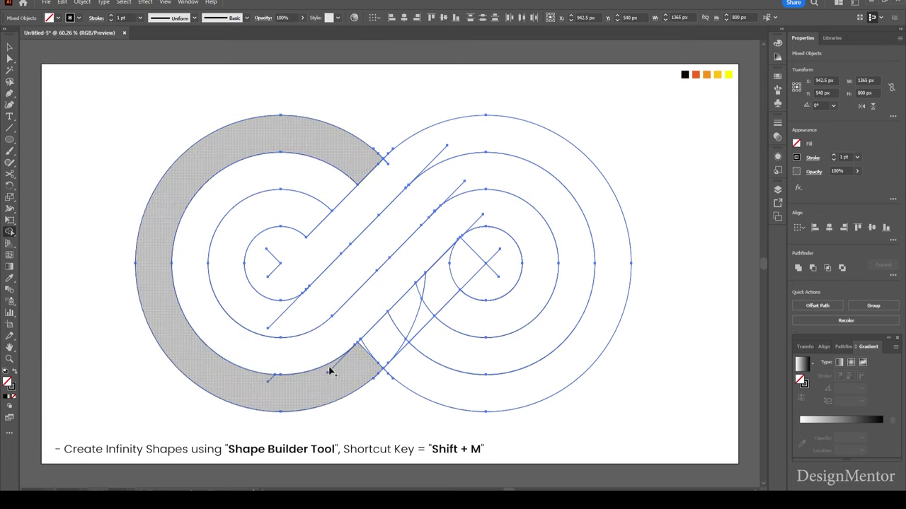
pyautogui.moveTo(483, 283)
pyautogui.mouseDown()
pyautogui.moveTo(404, 330)
pyautogui.moveTo(407, 344)
pyautogui.moveTo(362, 345)
pyautogui.moveTo(355, 362)
pyautogui.mouseUp()
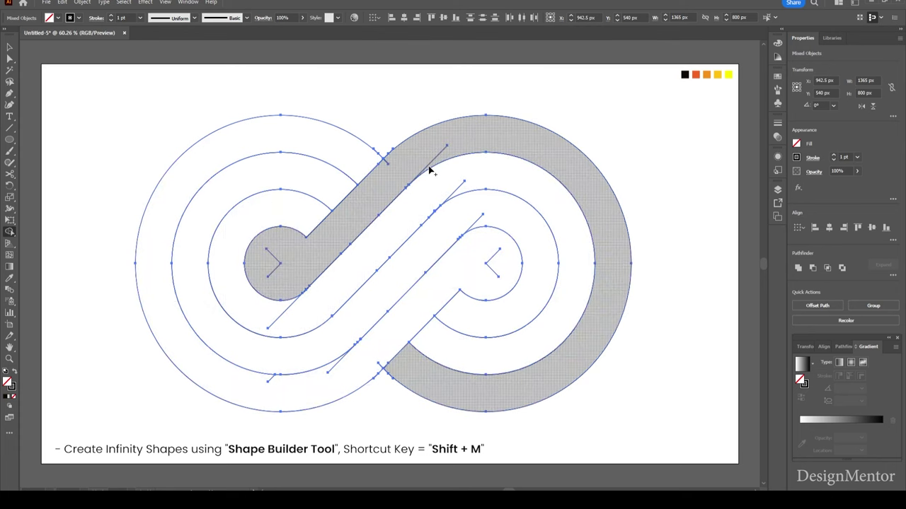
# Ungroup the merged infinity shapes and select the left and right outer bands.
pyautogui.press('v')
pyautogui.click(367, 100)
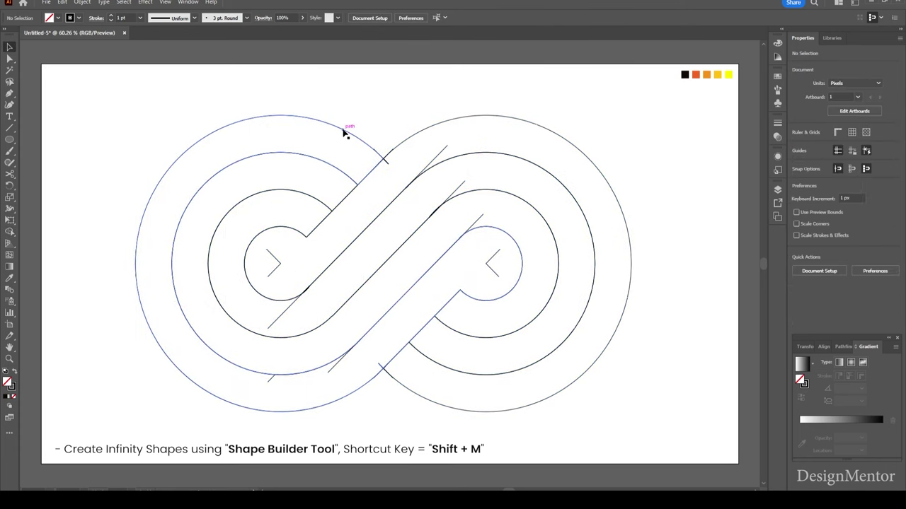
pyautogui.click(344, 133)
pyautogui.rightClick(345, 134)
pyautogui.click(375, 244)
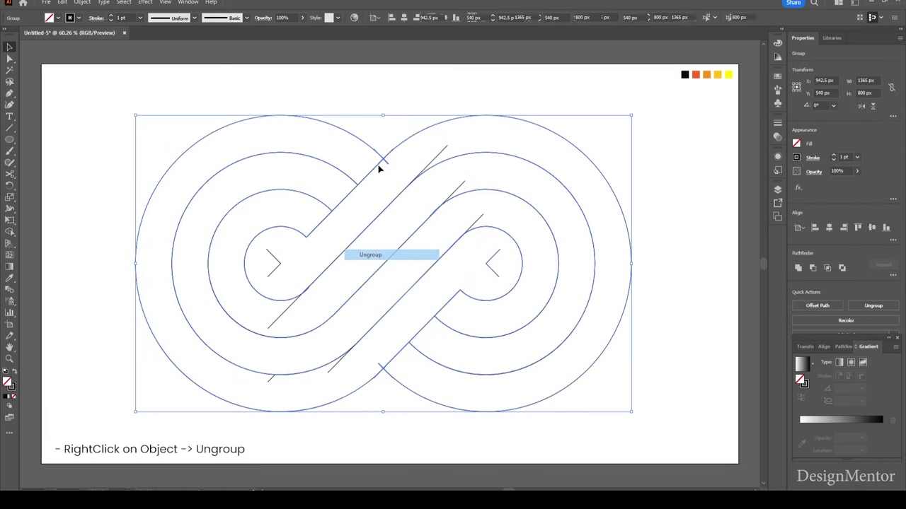
pyautogui.click(353, 89)
pyautogui.click(327, 125)
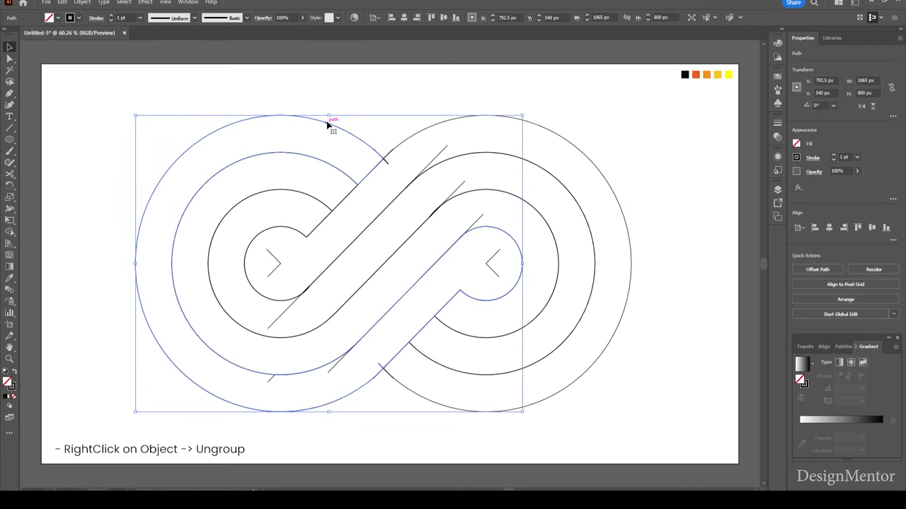
pyautogui.click(428, 105)
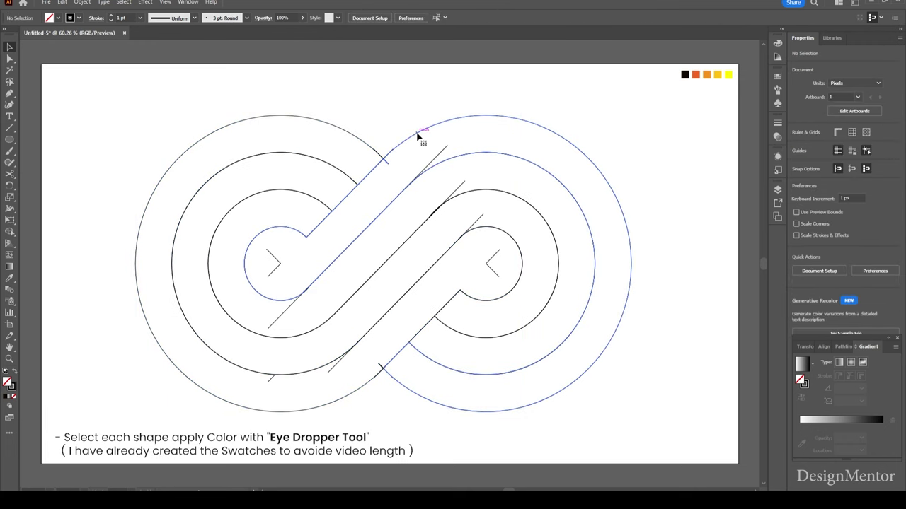
# Fill the right outer band and the band inside it with the orange swatches.
pyautogui.click(417, 135)
pyautogui.press('i')
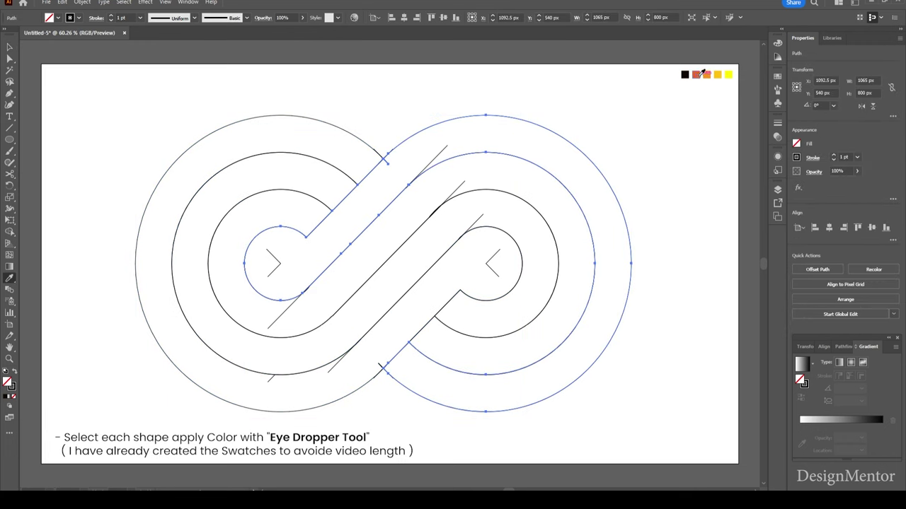
pyautogui.click(696, 75)
pyautogui.press('v')
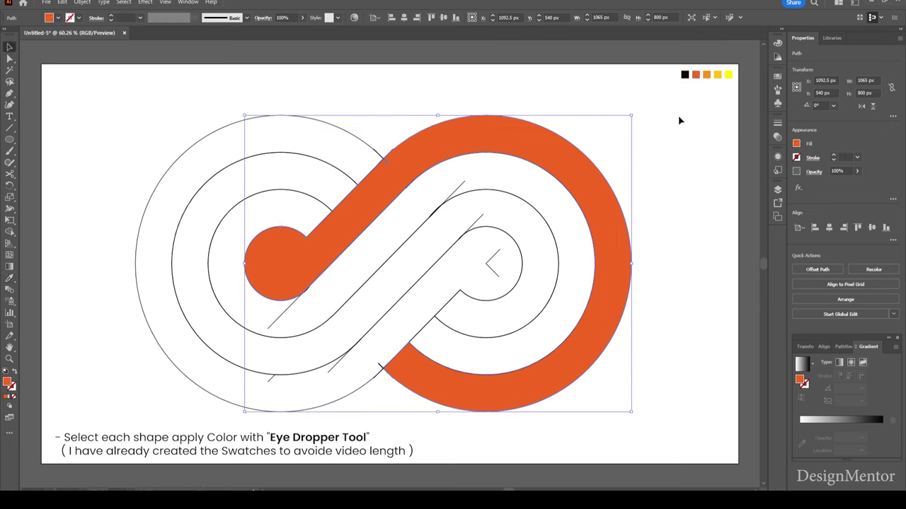
pyautogui.click(679, 119)
pyautogui.click(494, 154)
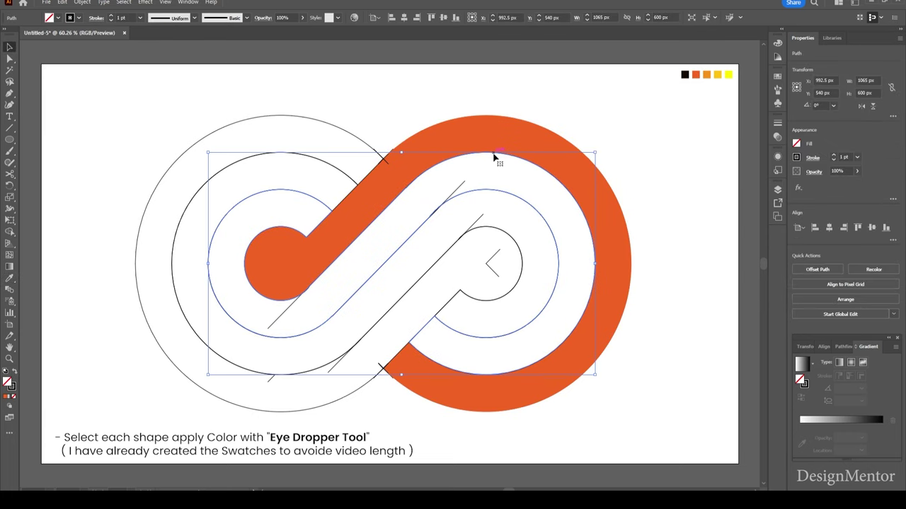
pyautogui.press('i')
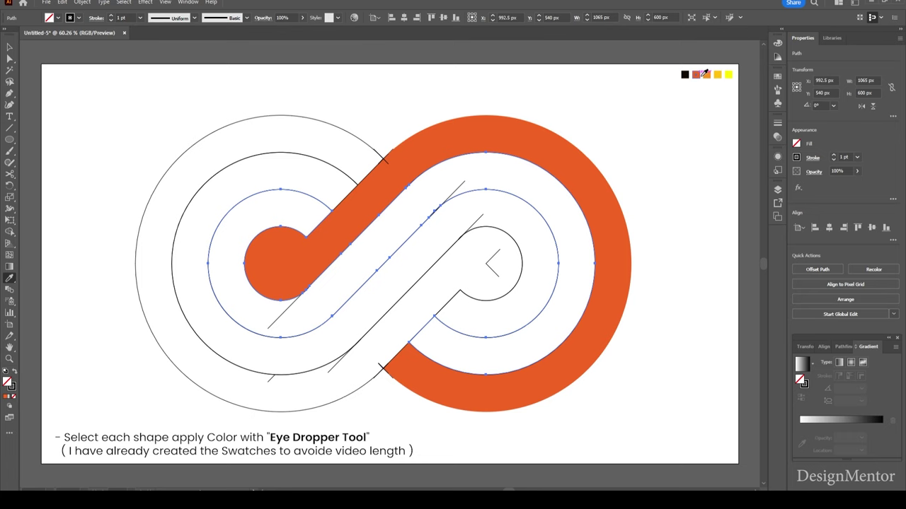
pyautogui.click(707, 74)
pyautogui.press('v')
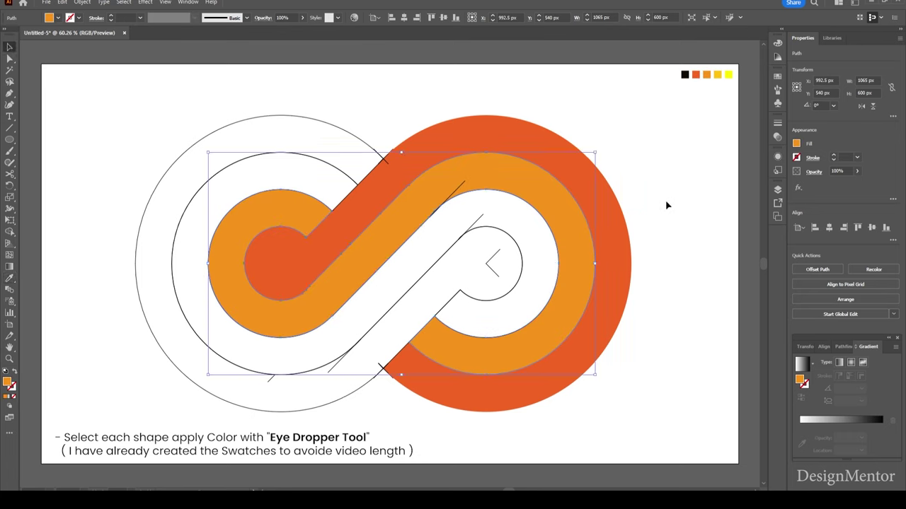
pyautogui.click(667, 204)
# Fill the next white band inward with the golden yellow swatch.
pyautogui.click(522, 203)
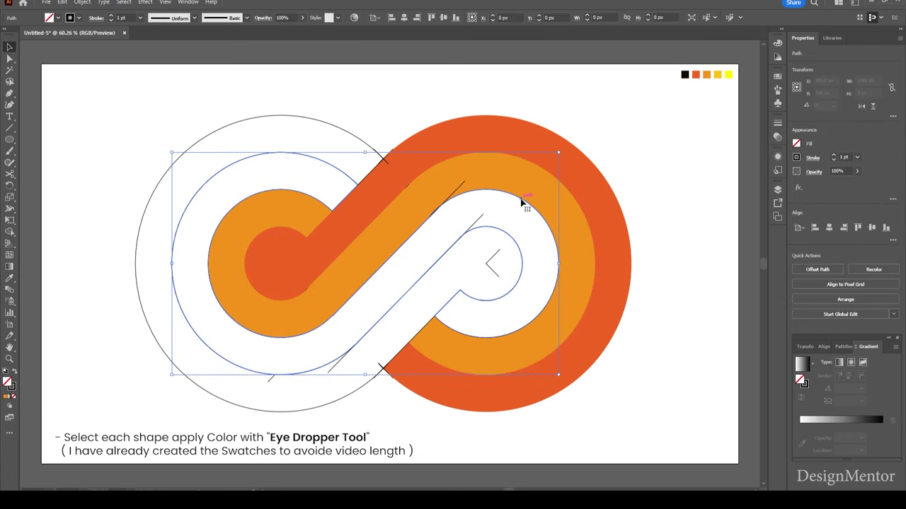
pyautogui.press('i')
pyautogui.click(717, 74)
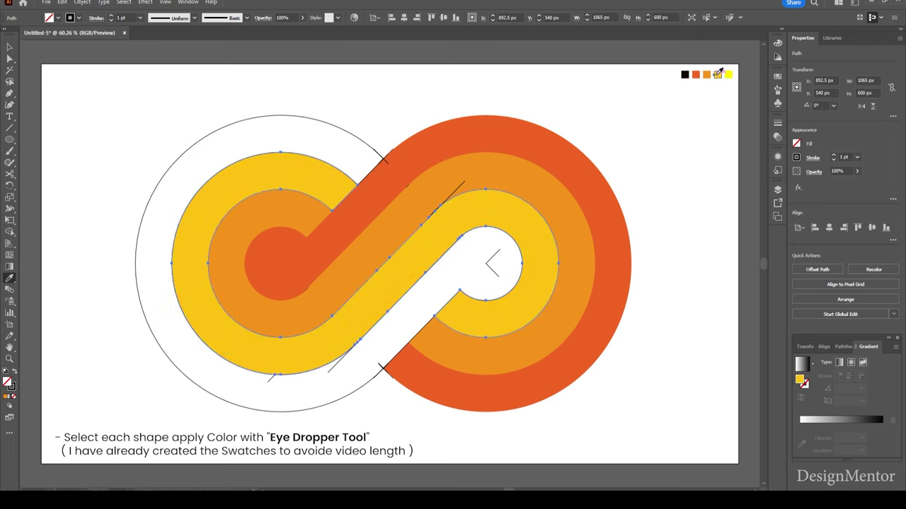
pyautogui.press('v')
pyautogui.click(693, 255)
pyautogui.click(497, 237)
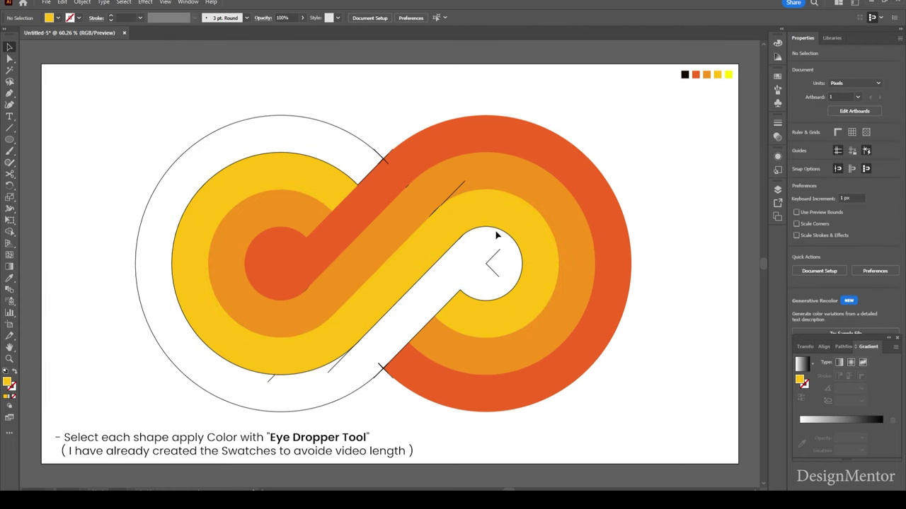
# Fill the outermost white band with bright yellow, then apply the leftmost black swatch to the symbol artwork.
pyautogui.click(497, 232)
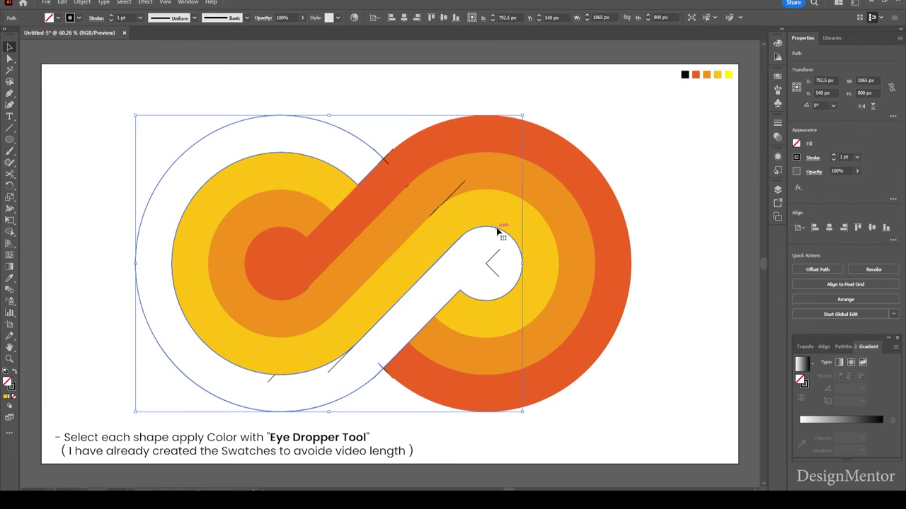
pyautogui.press('i')
pyautogui.click(728, 74)
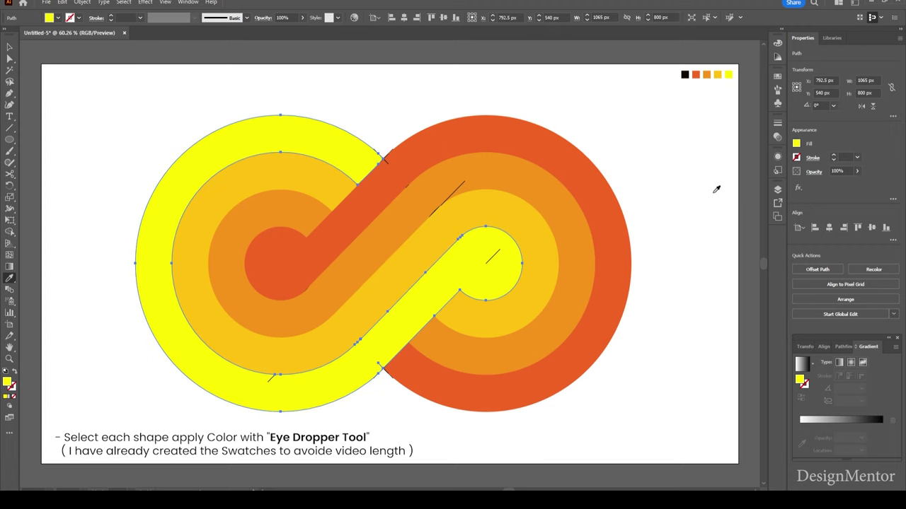
pyautogui.press('v')
pyautogui.click(688, 279)
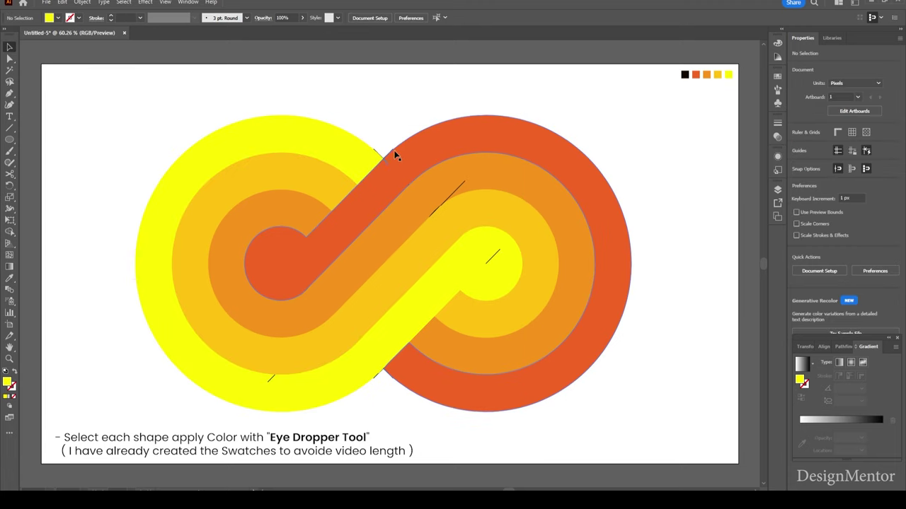
pyautogui.click(390, 154)
pyautogui.press('i')
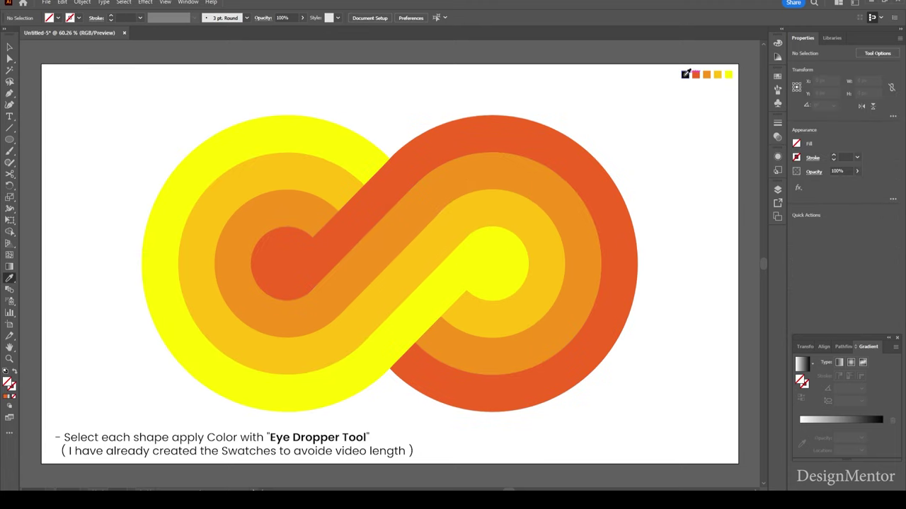
pyautogui.click(685, 73)
# Create a 1920 x 1080 rectangle with the Rectangle tool.
pyautogui.click(9, 47)
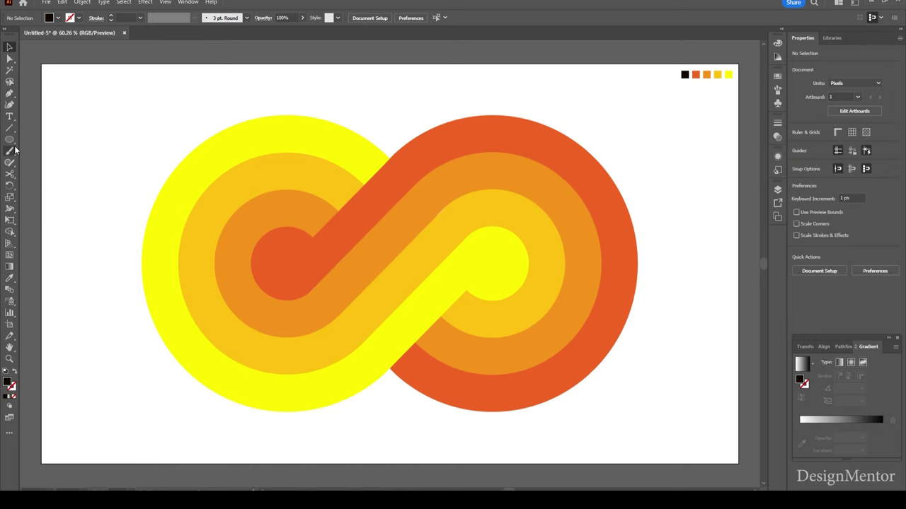
pyautogui.click(9, 140)
pyautogui.click(56, 139)
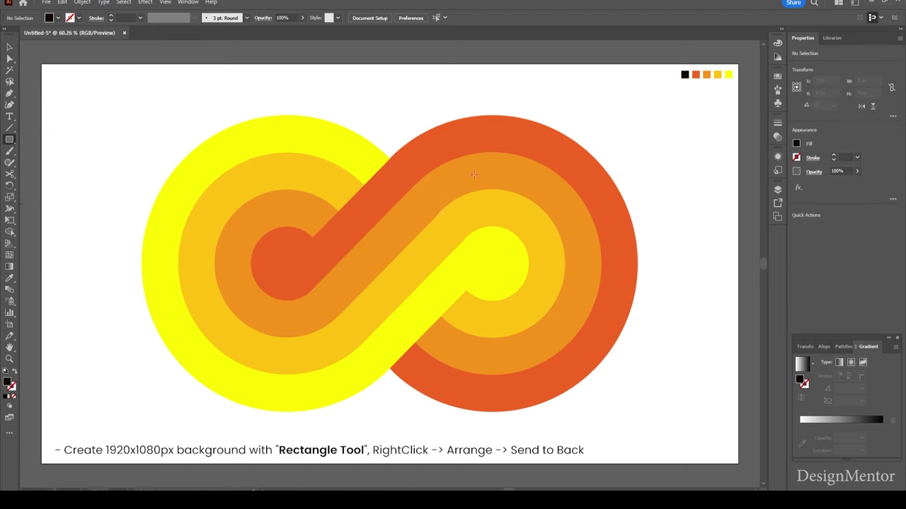
pyautogui.click(667, 185)
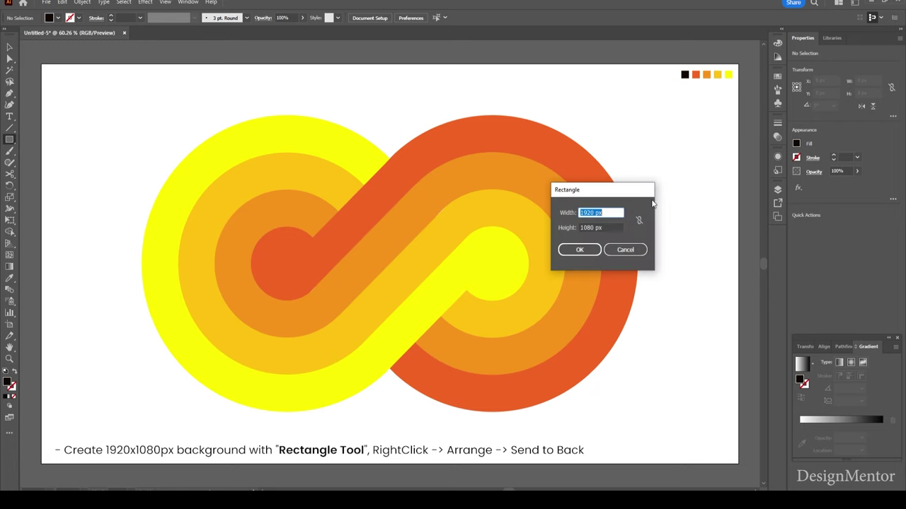
pyautogui.click(609, 226)
pyautogui.click(580, 250)
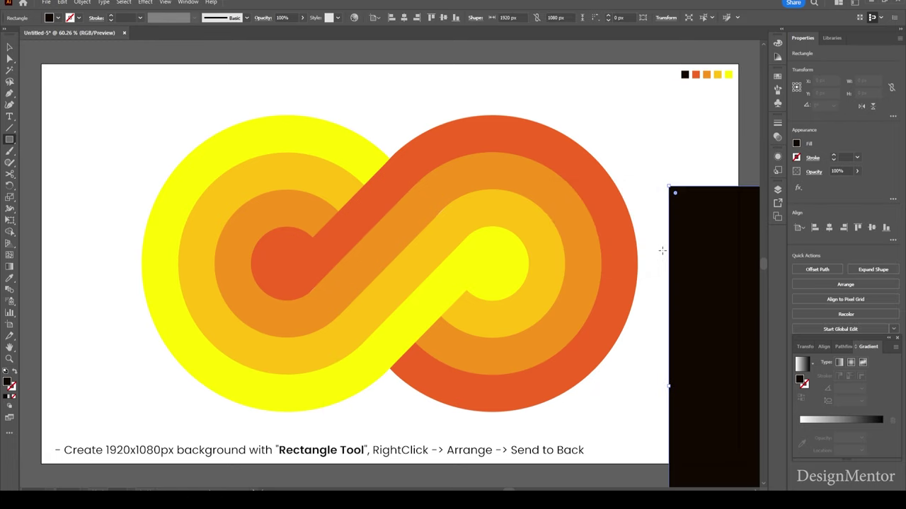
# Send the rectangle behind the symbol and centre it horizontally and vertically on the artboard.
pyautogui.rightClick(694, 265)
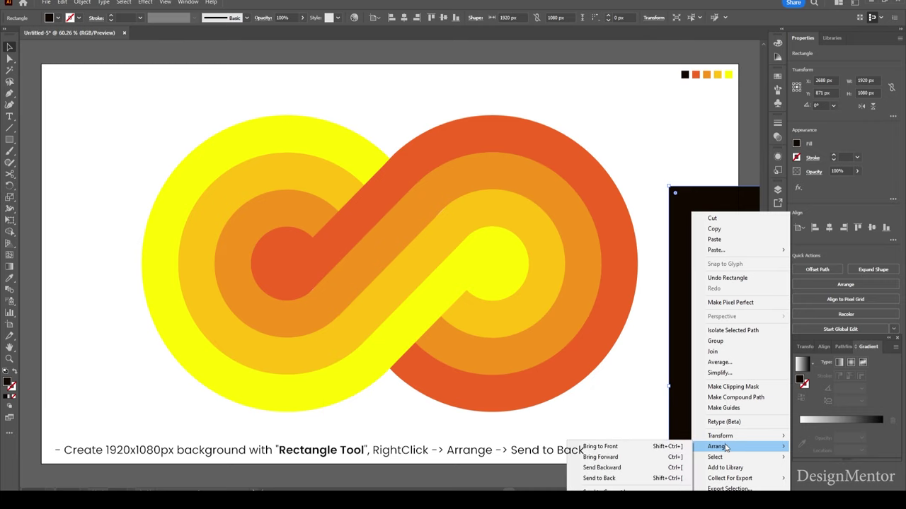
pyautogui.moveTo(717, 446)
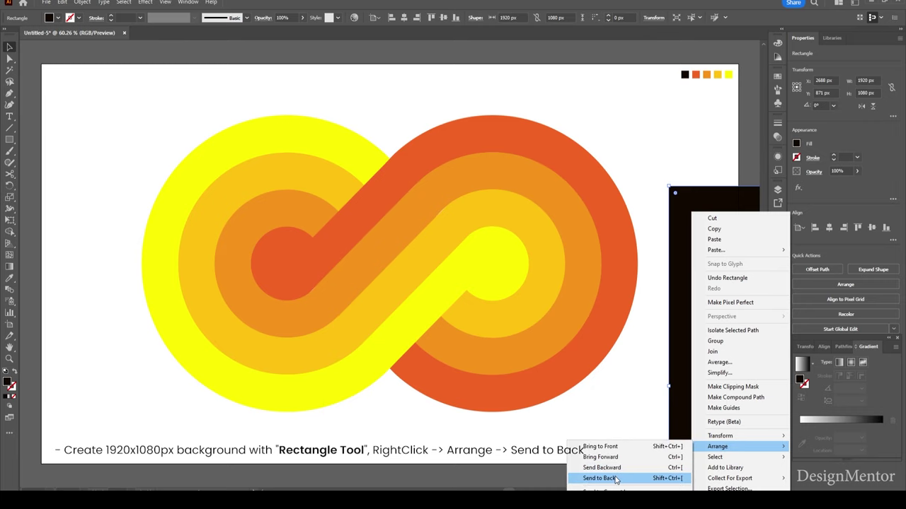
pyautogui.click(598, 479)
pyautogui.click(828, 227)
pyautogui.click(871, 230)
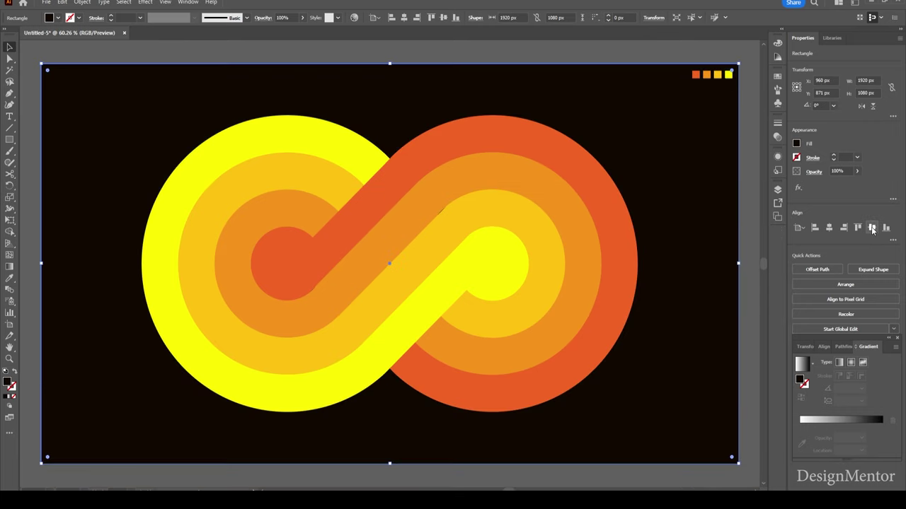
pyautogui.click(747, 353)
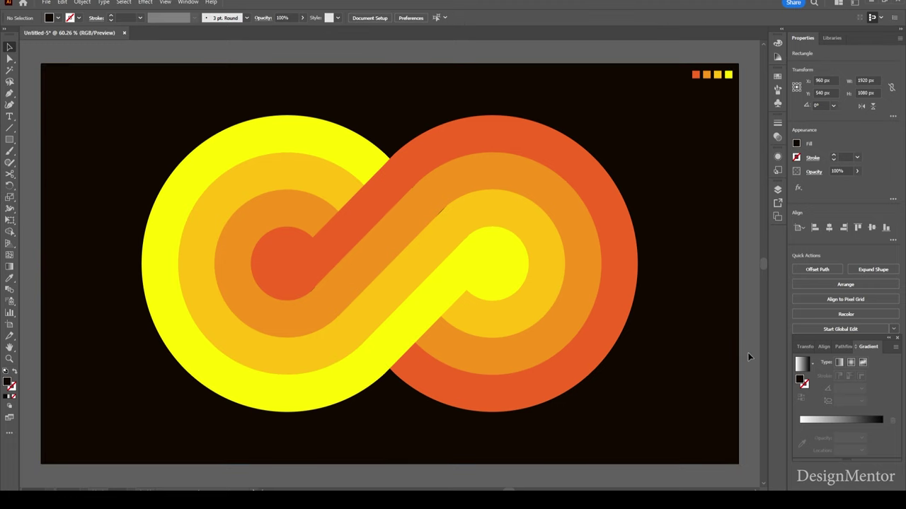
pyautogui.click(416, 105)
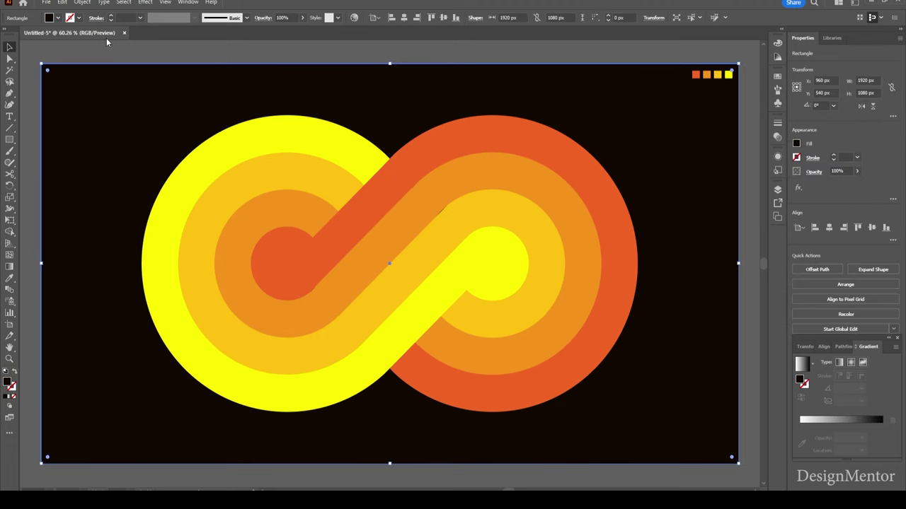
# Set the background rectangle's fill to dark brown #160900 in the Color Picker.
pyautogui.doubleClick(7, 383)
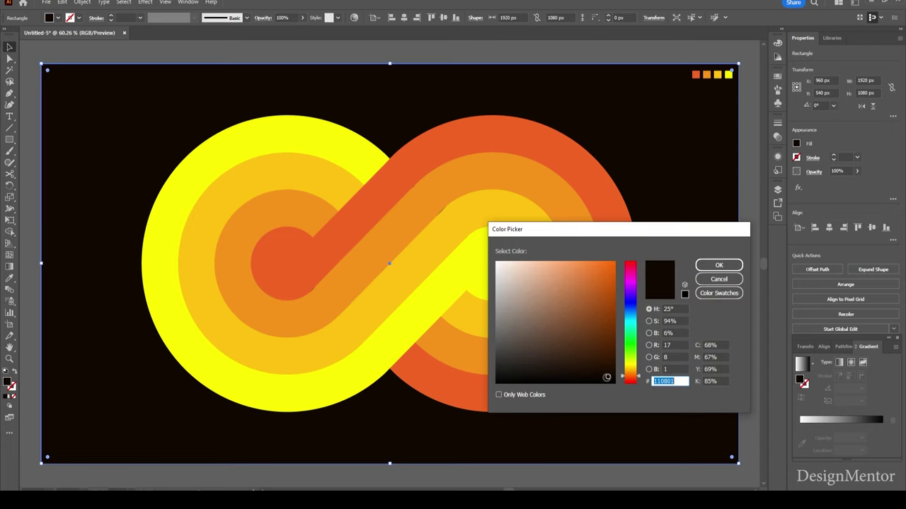
pyautogui.moveTo(606, 377); pyautogui.dragTo(616, 366)
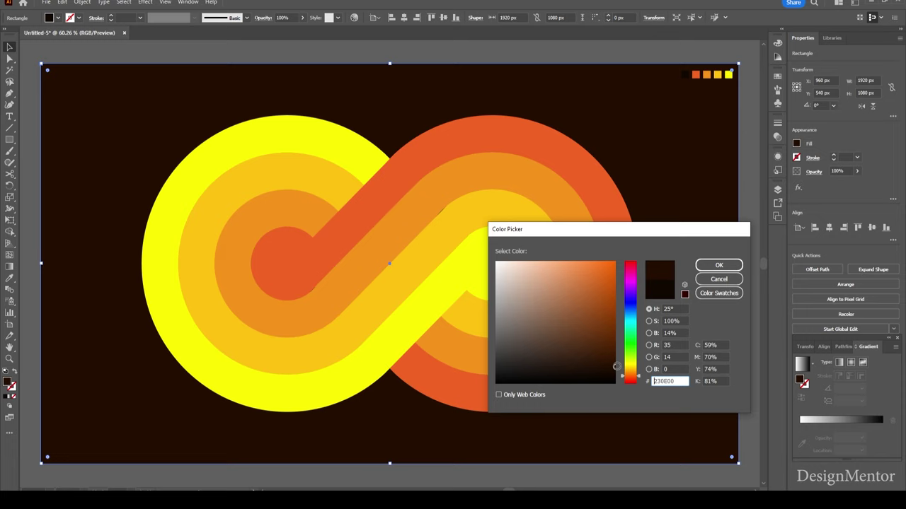
pyautogui.moveTo(616, 366); pyautogui.dragTo(616, 373)
pyautogui.click(706, 266)
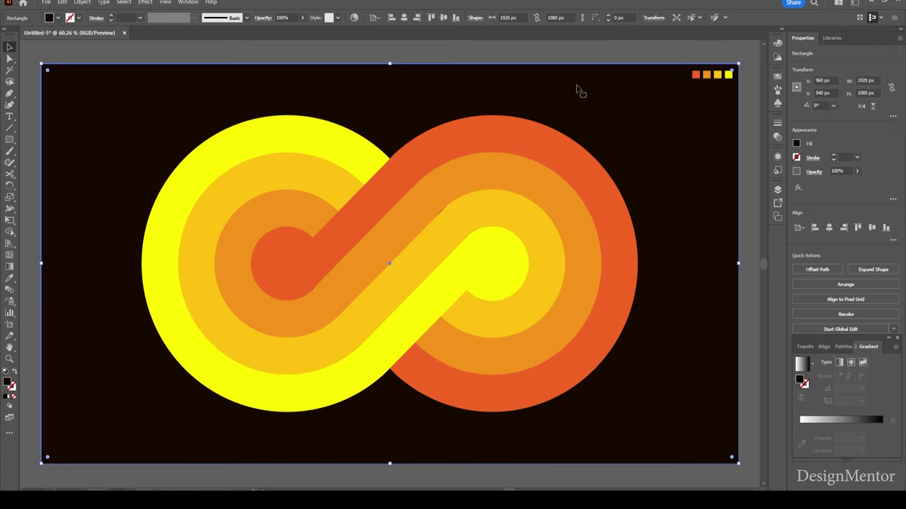
pyautogui.hotkey('ctrl', '2')
# Lock the background rectangle and delete the small swatch squares at the top right.
pyautogui.click(178, 124)
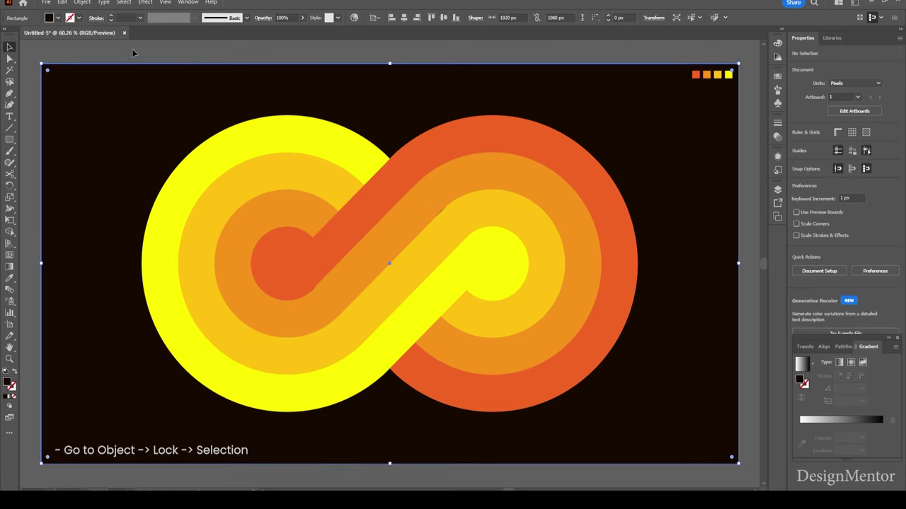
pyautogui.click(83, 2)
pyautogui.moveTo(99, 79)
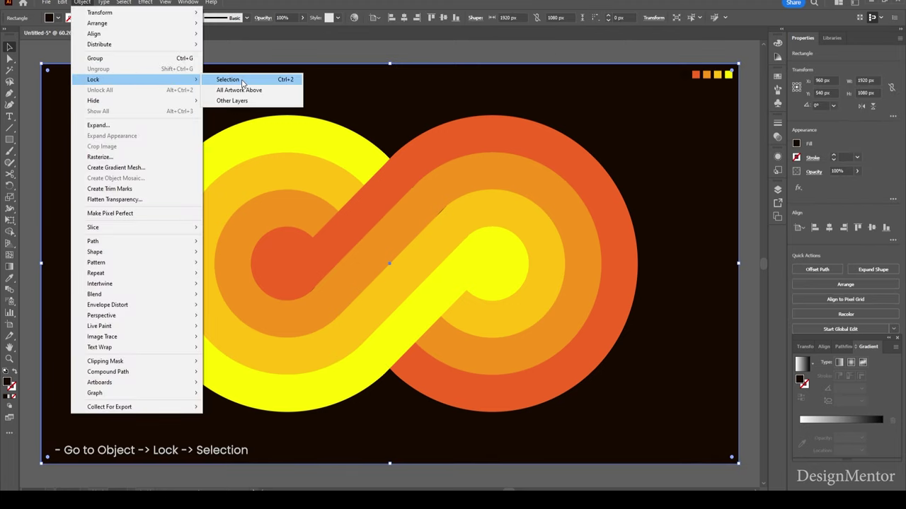
pyautogui.click(241, 81)
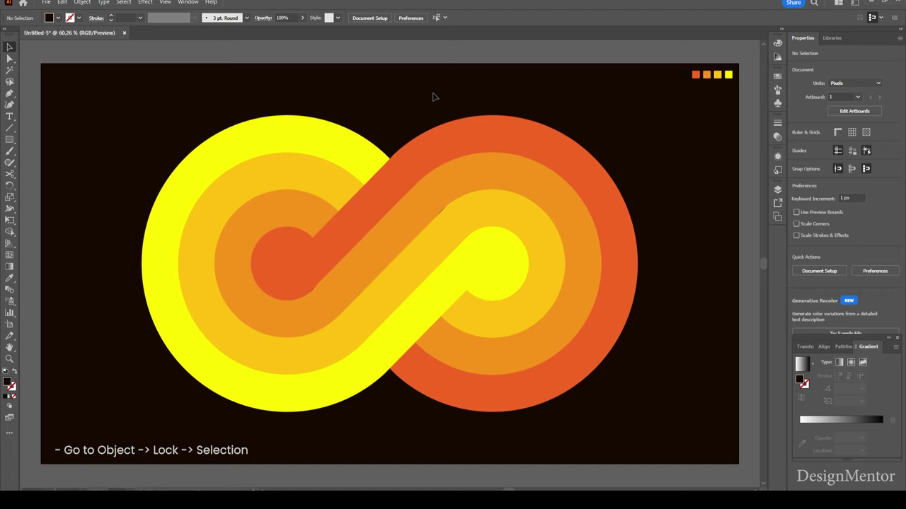
pyautogui.moveTo(656, 74); pyautogui.dragTo(736, 89)
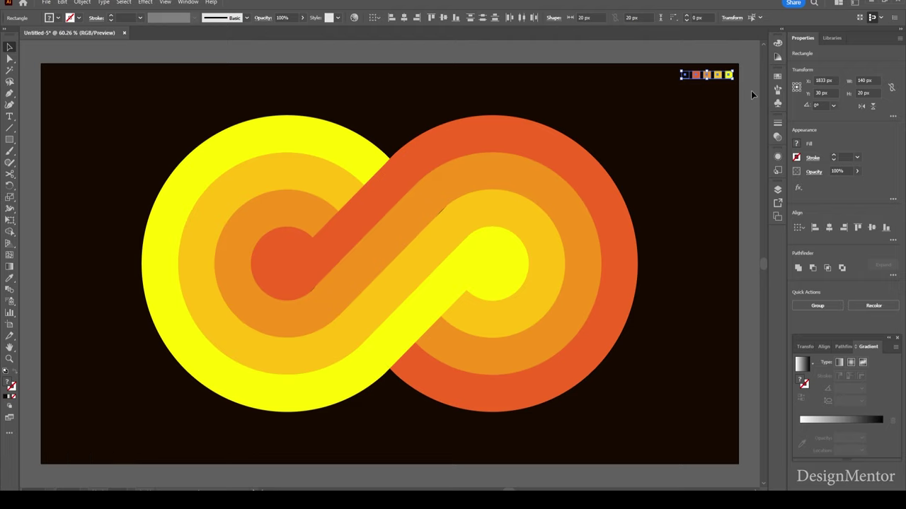
pyautogui.press('Delete')
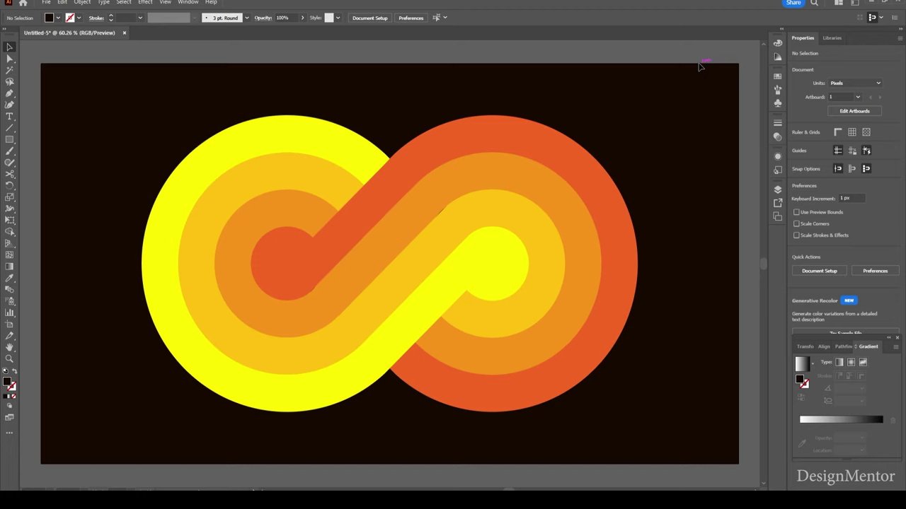